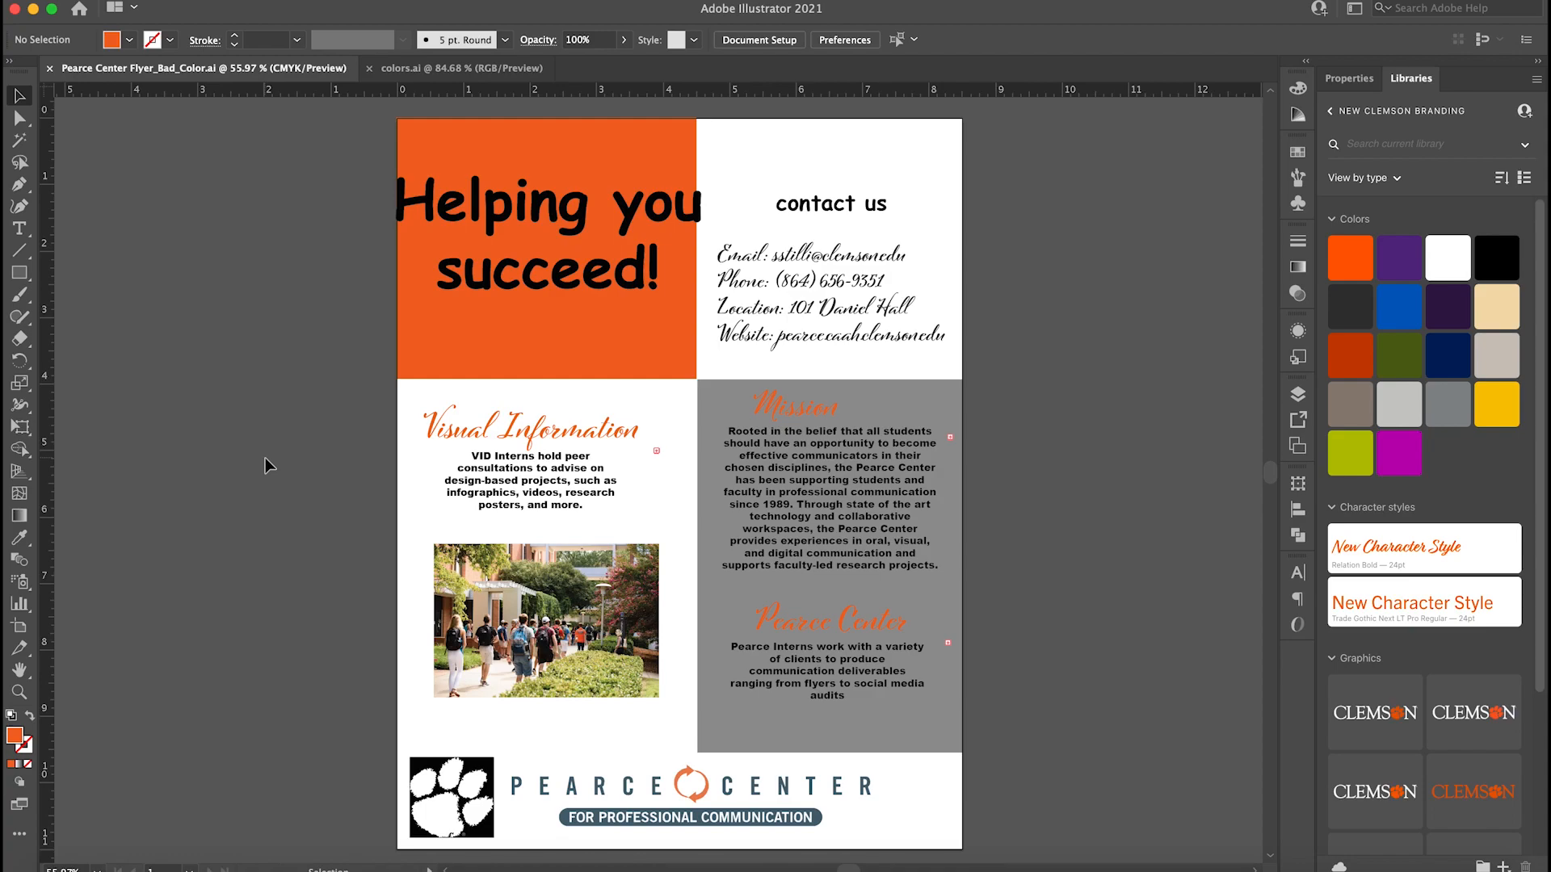
pyautogui.click(731, 626)
pyautogui.click(706, 585)
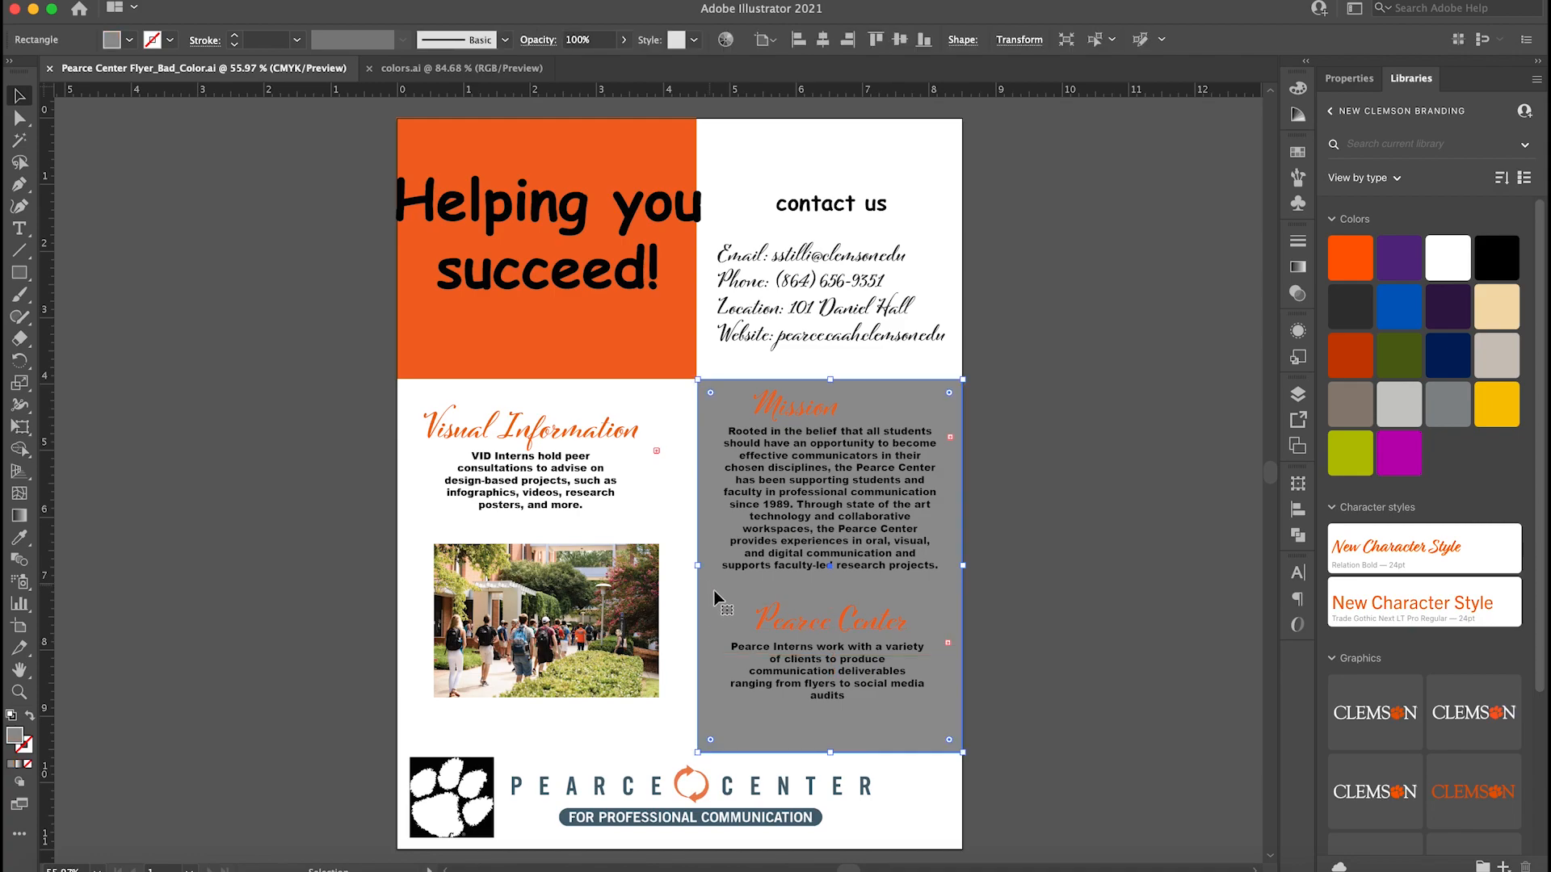
pyautogui.click(768, 617)
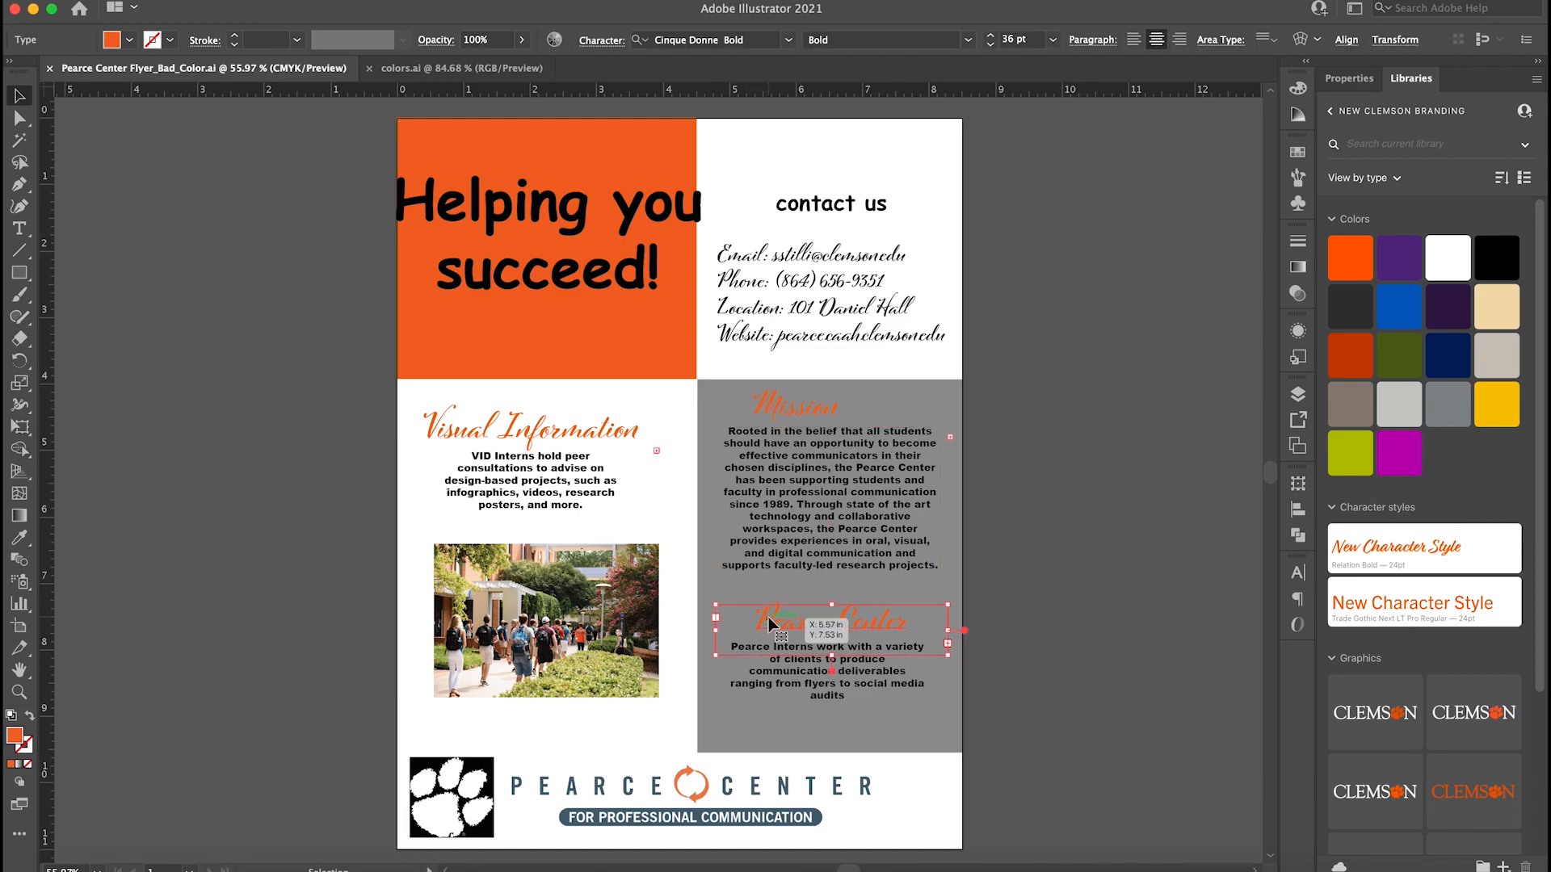
pyautogui.click(992, 701)
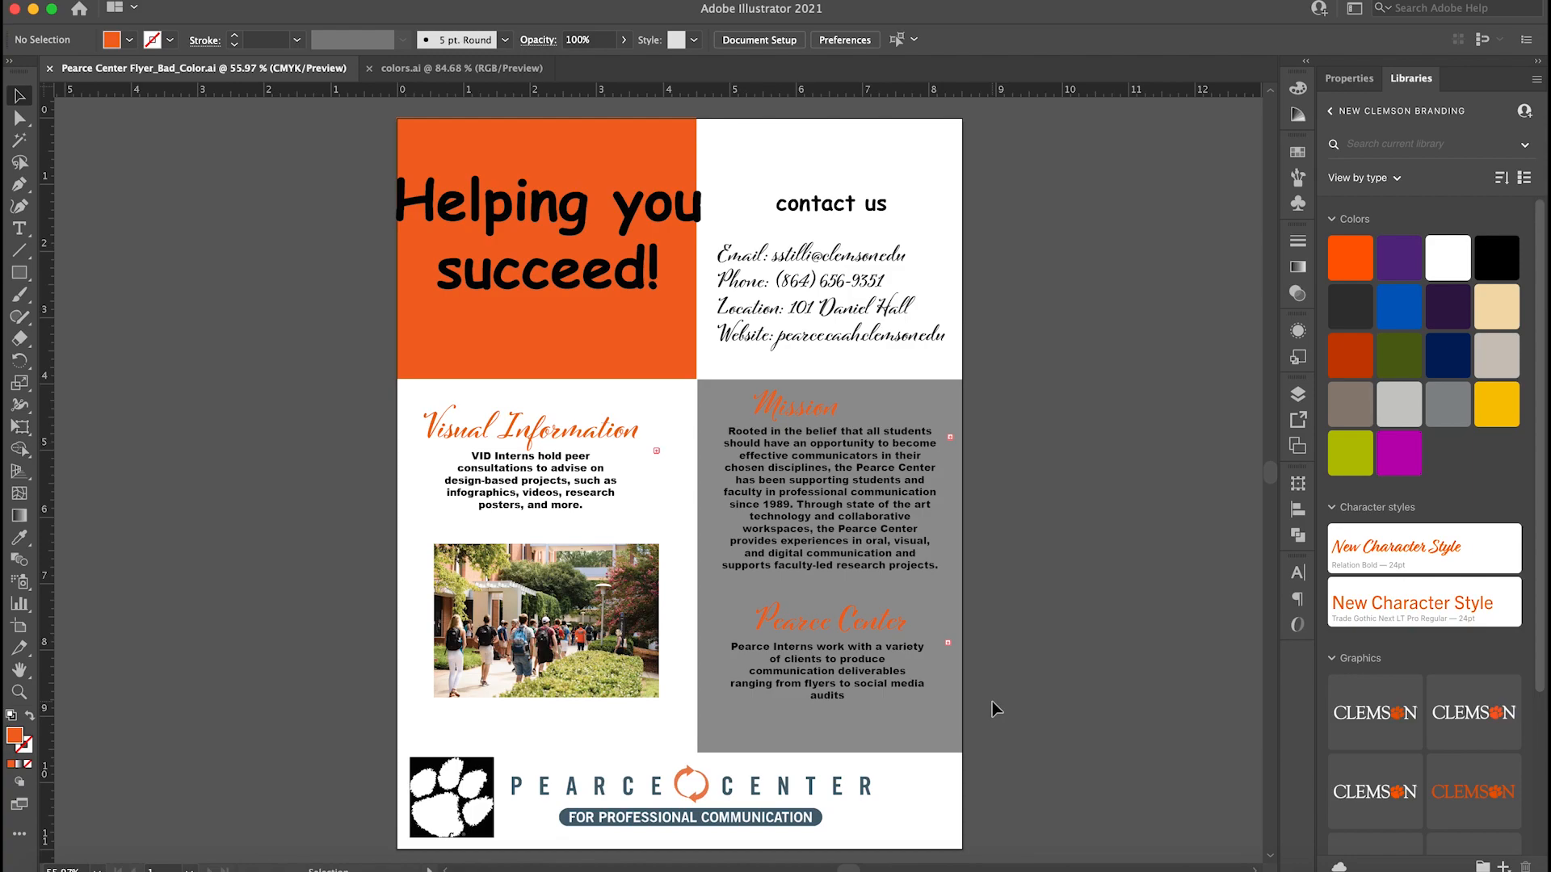
pyautogui.click(923, 619)
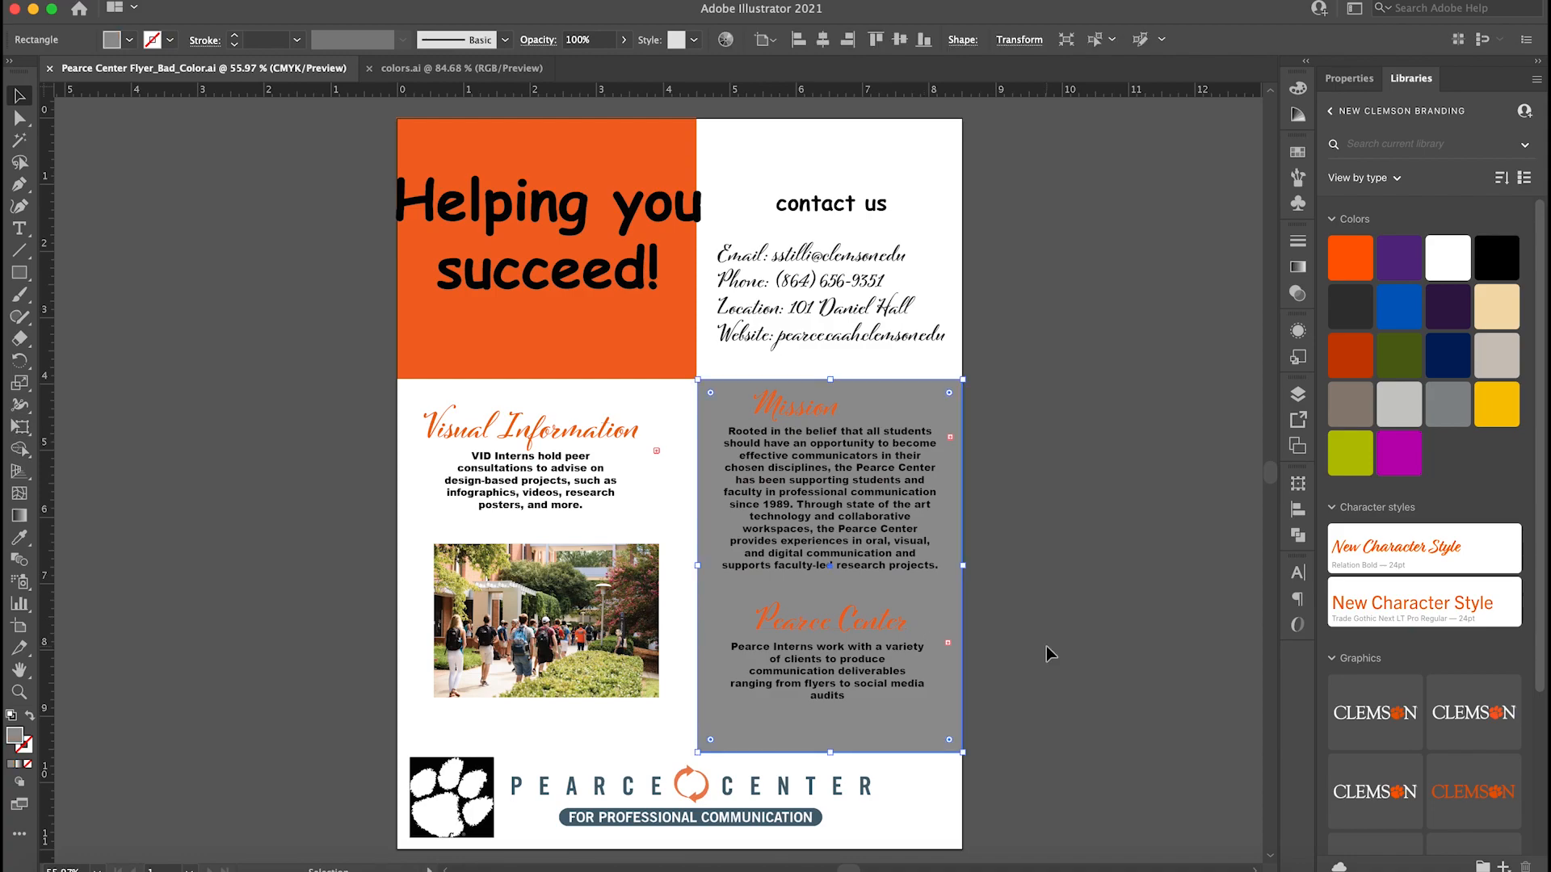
pyautogui.click(1046, 647)
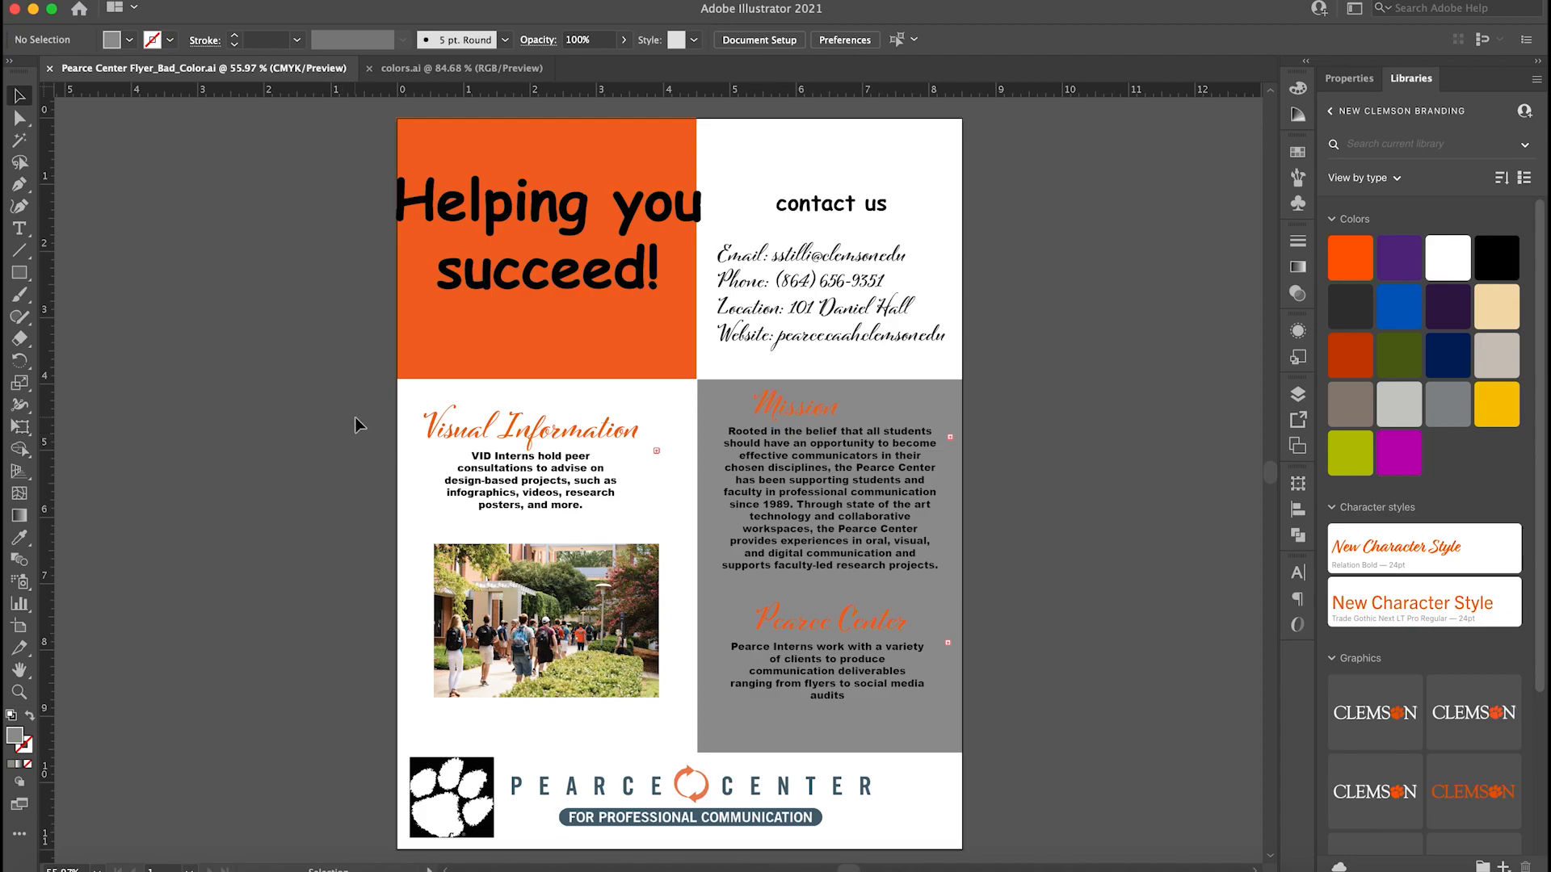
# Copy the fill color's hex code from the orange rectangle behind the headline.
pyautogui.click(462, 337)
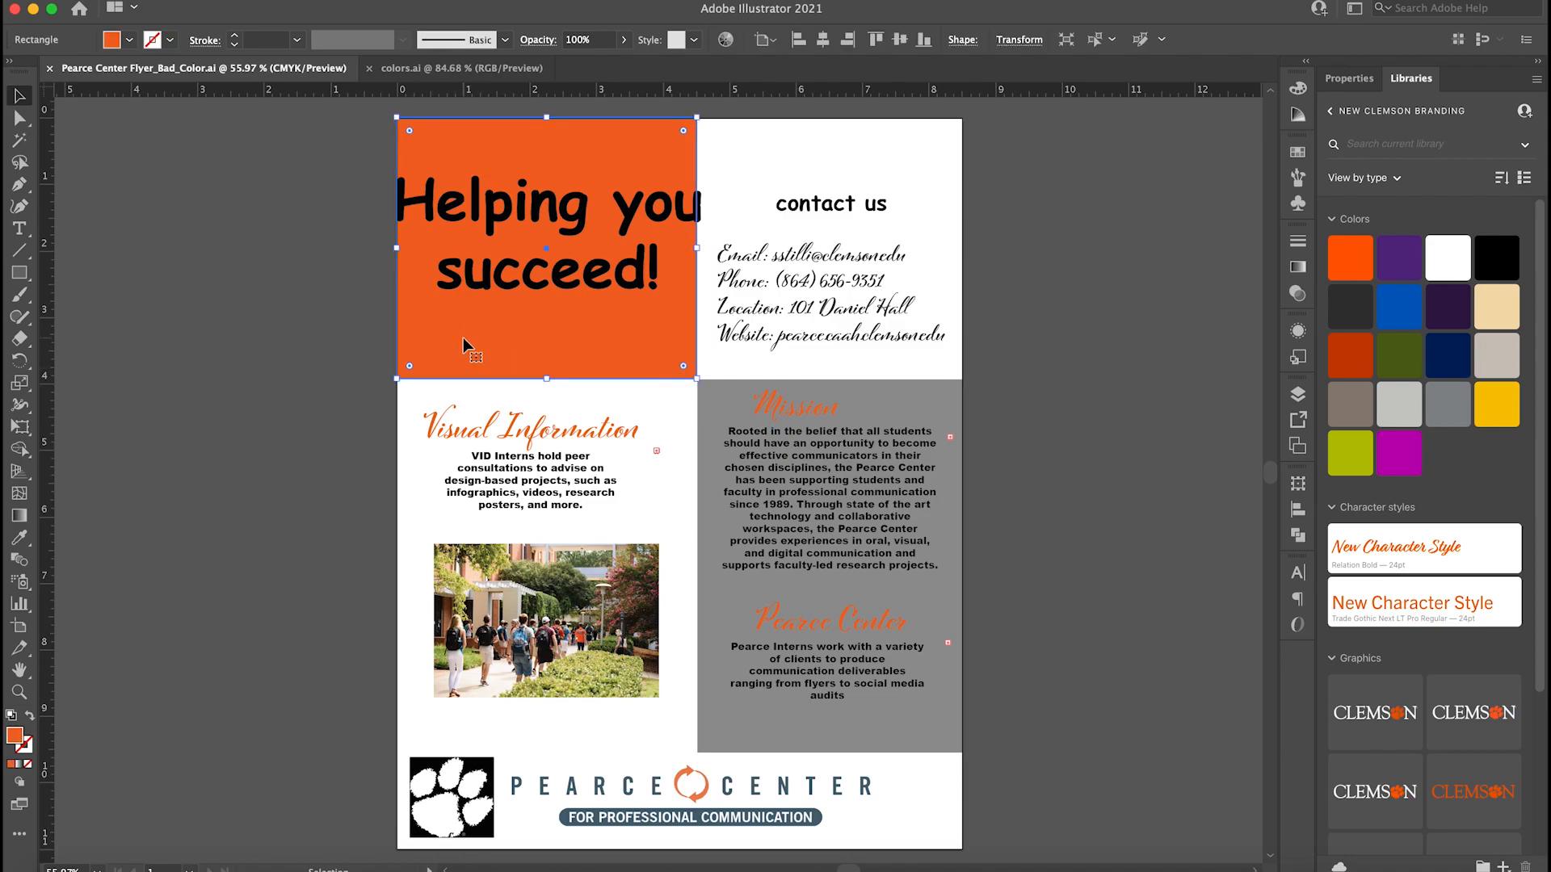
pyautogui.doubleClick(15, 736)
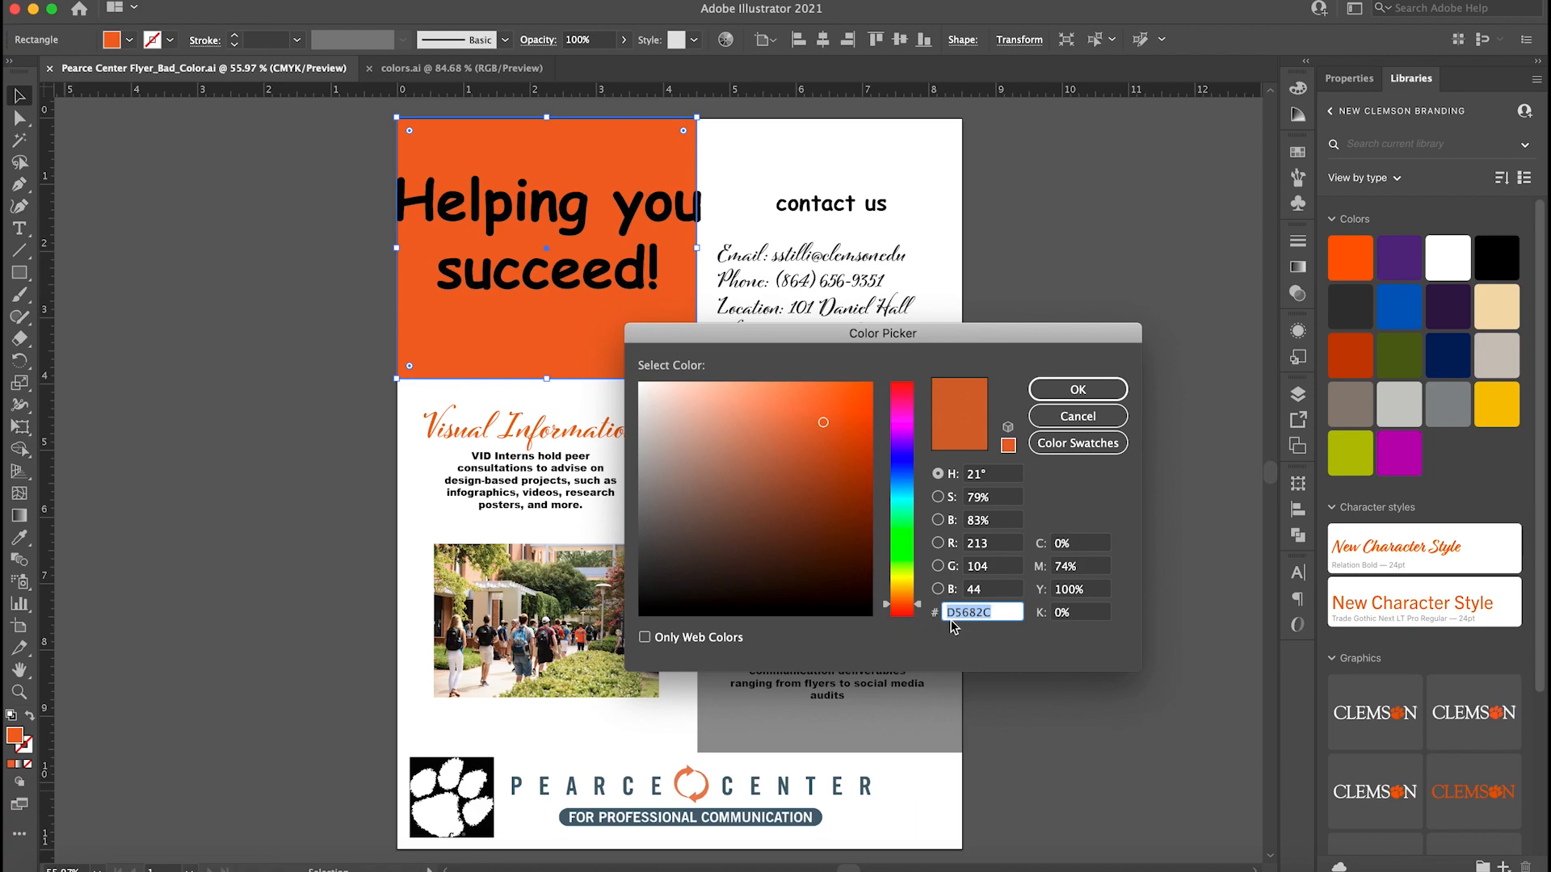
pyautogui.doubleClick(996, 611)
pyautogui.press('super+c')
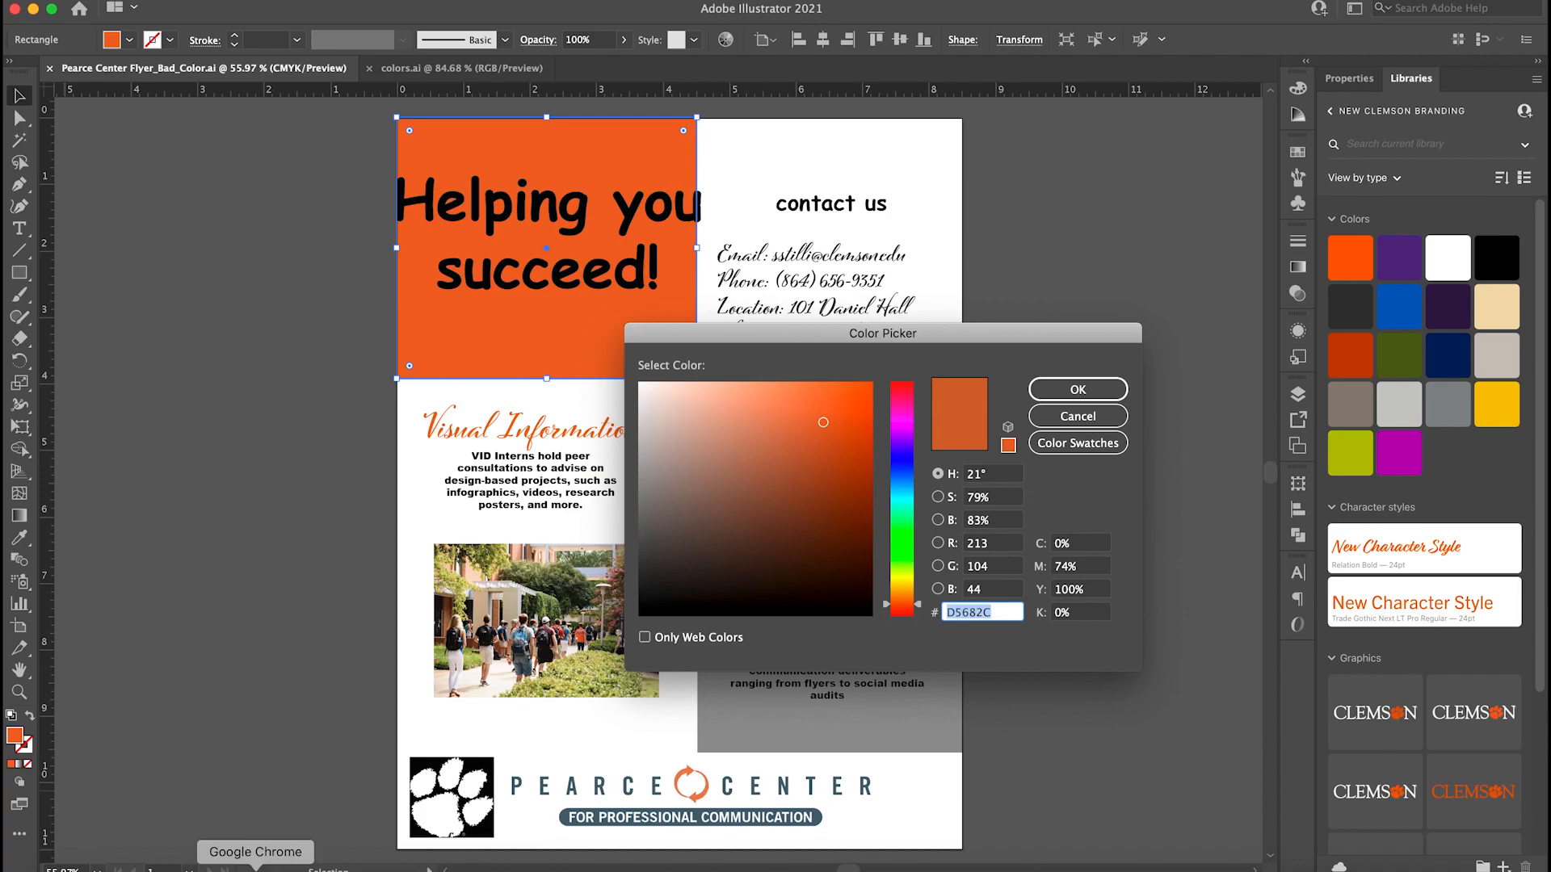
# Switch to Google Chrome, open coolors.co and start its palette generator.
pyautogui.click(255, 866)
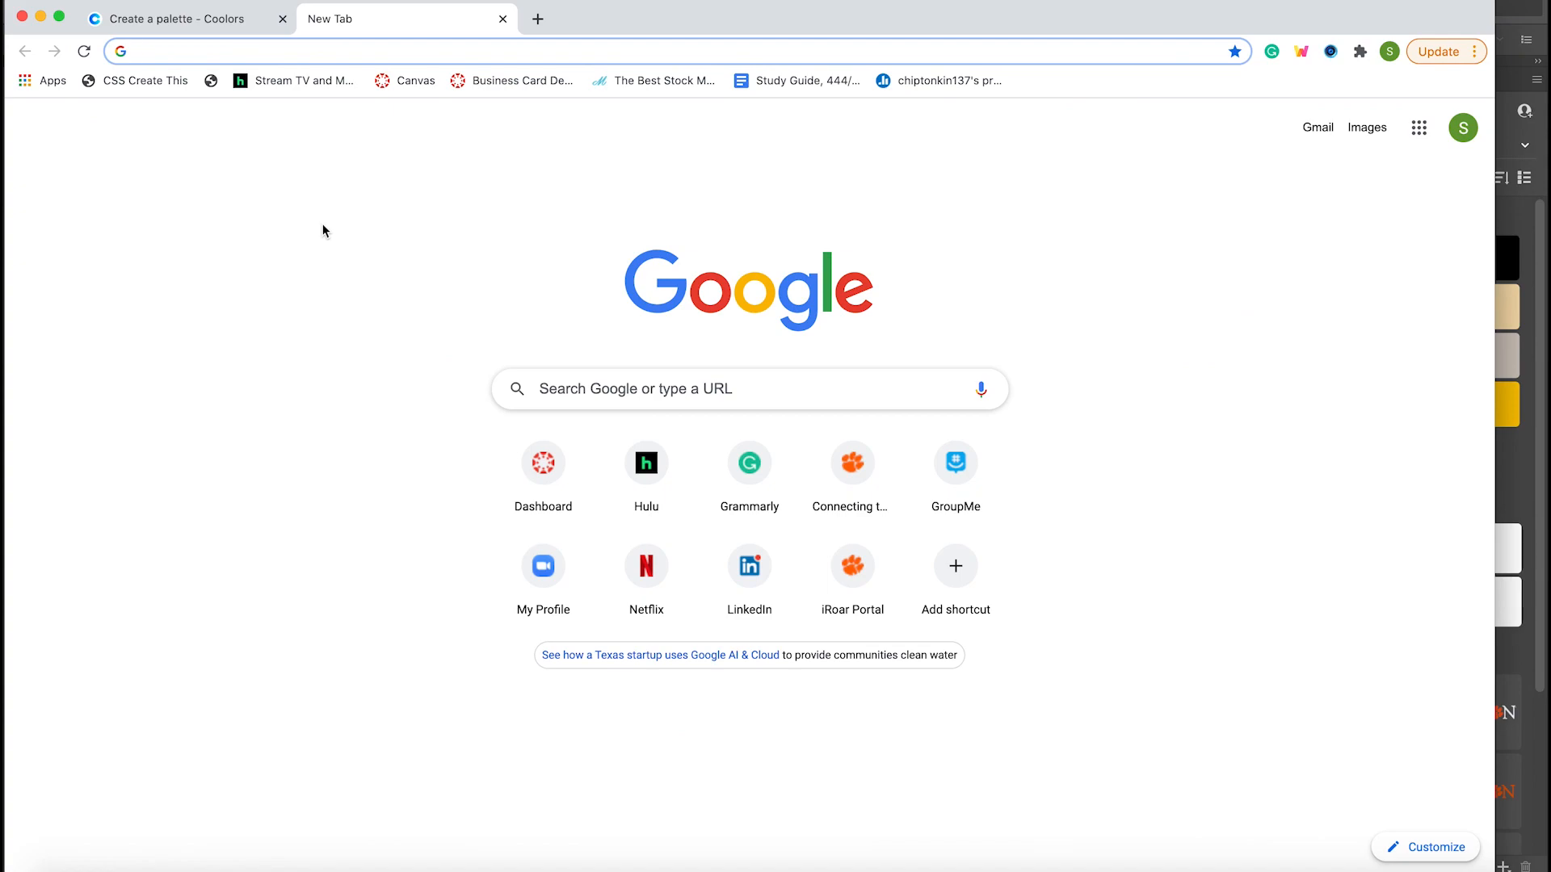
pyautogui.write('coolors')
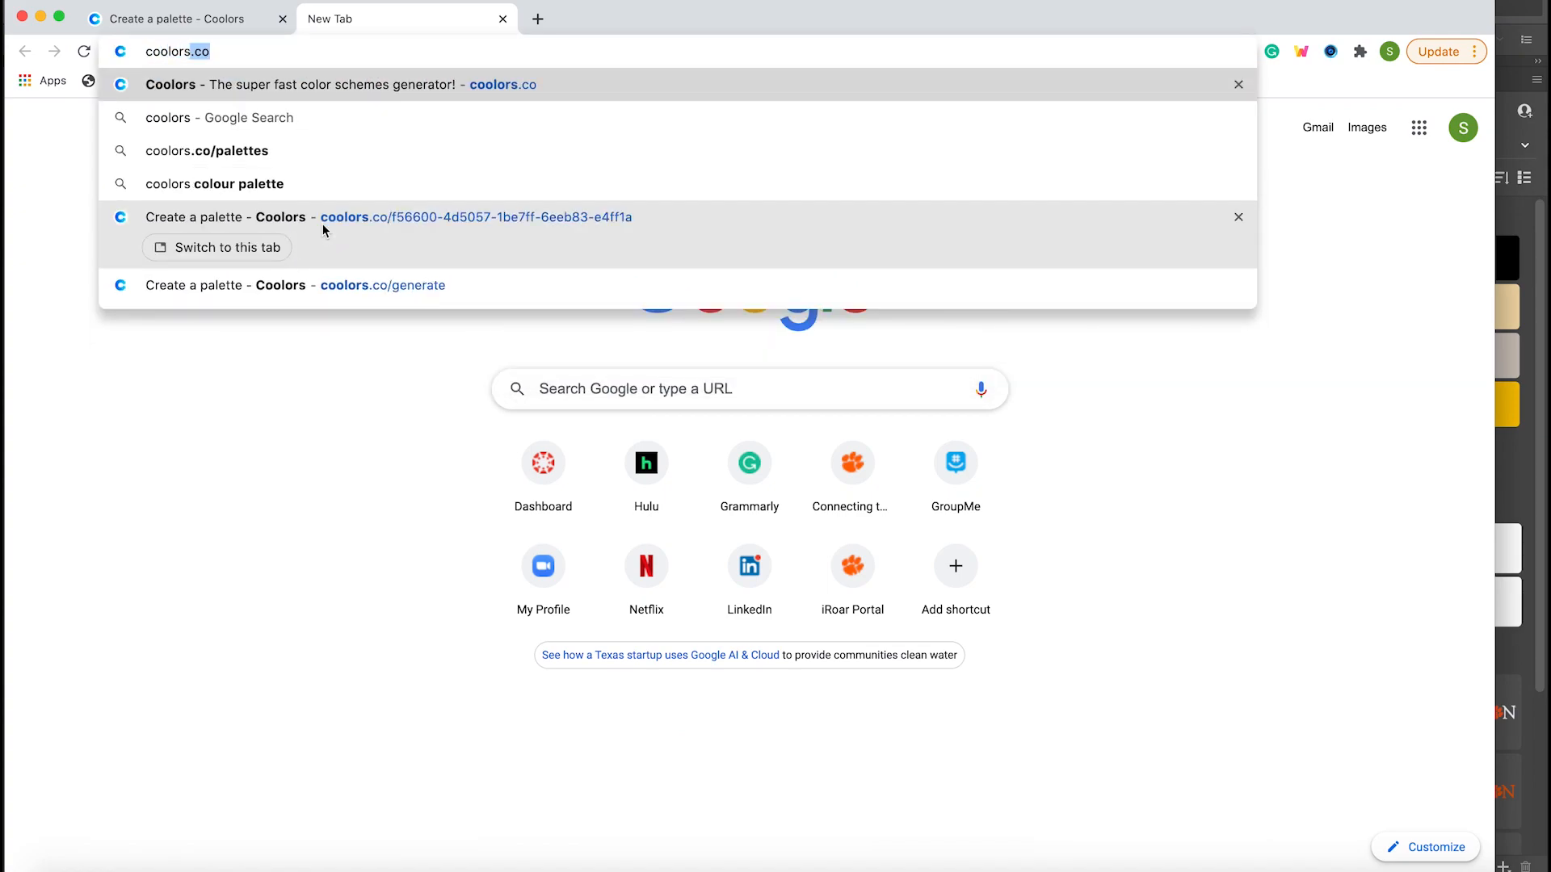
pyautogui.write('.com')
pyautogui.press('BackSpace')
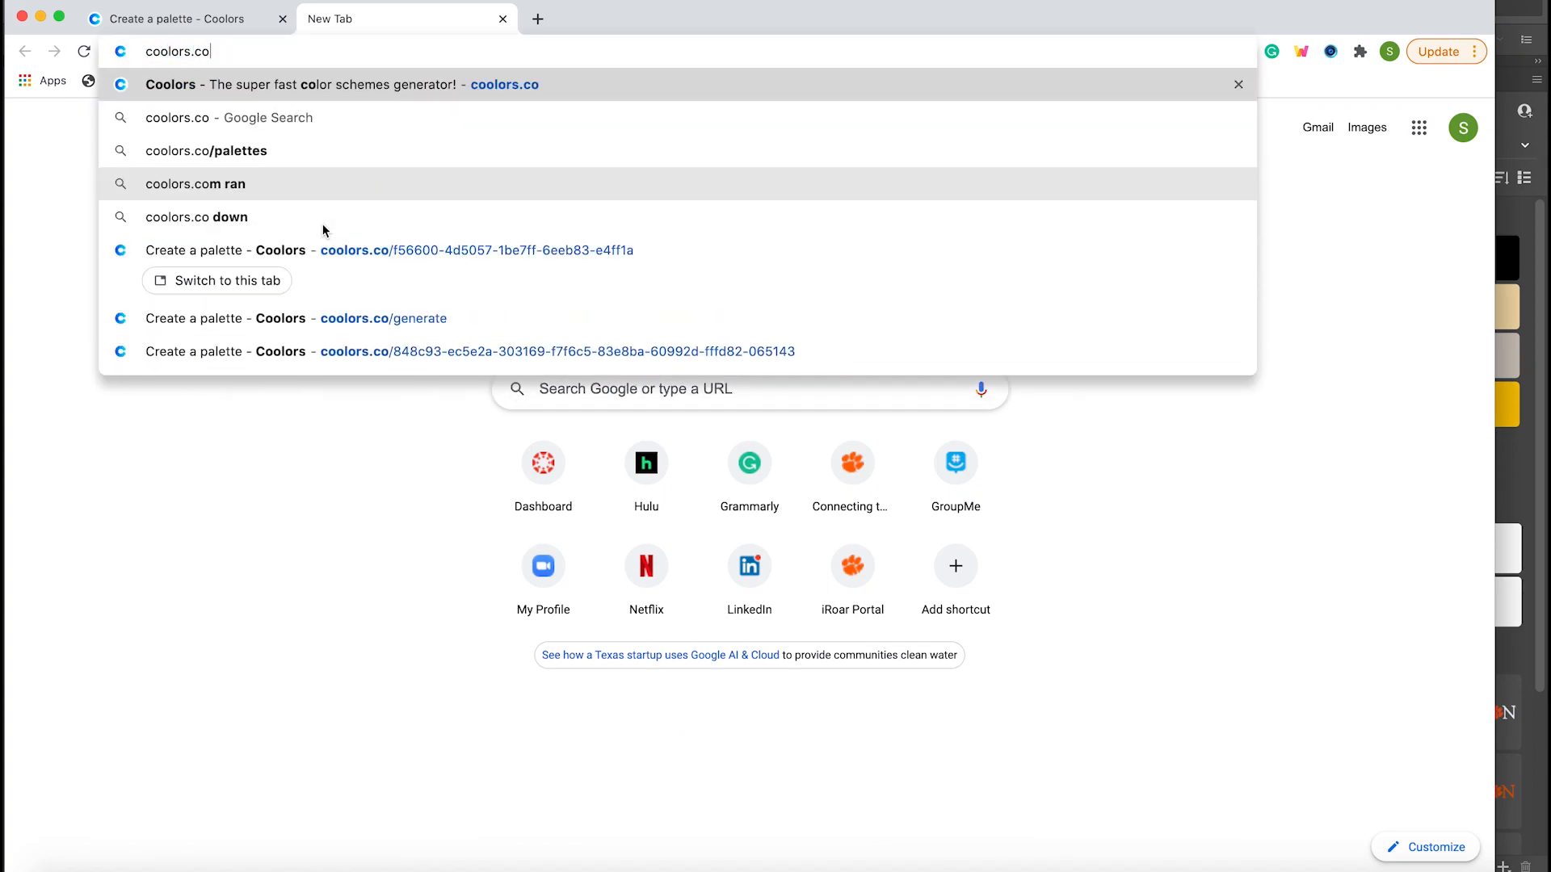
pyautogui.press('Return')
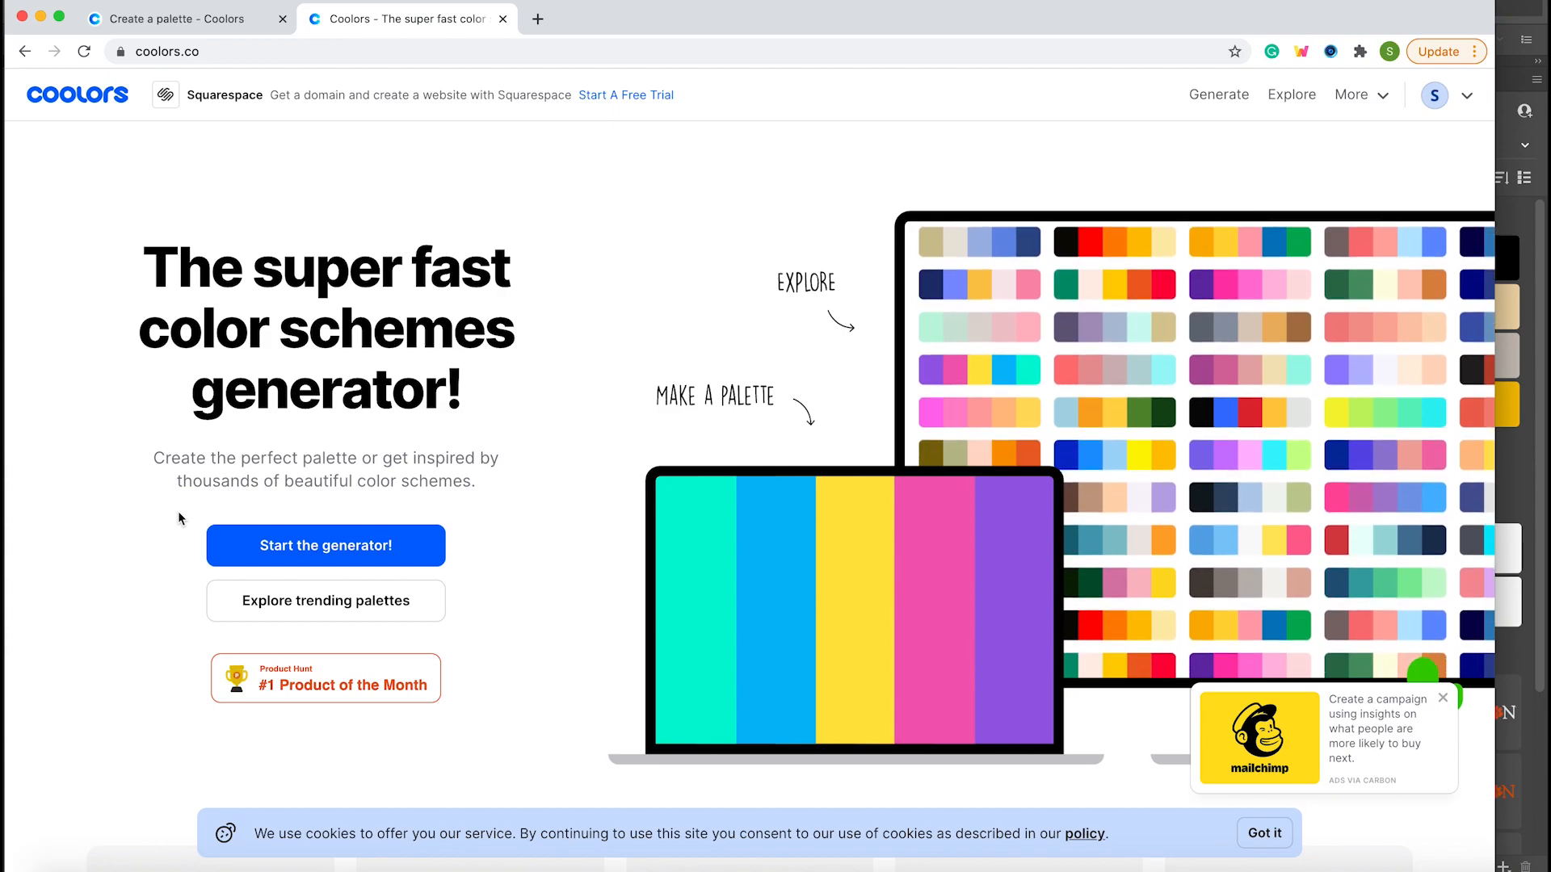
pyautogui.click(307, 556)
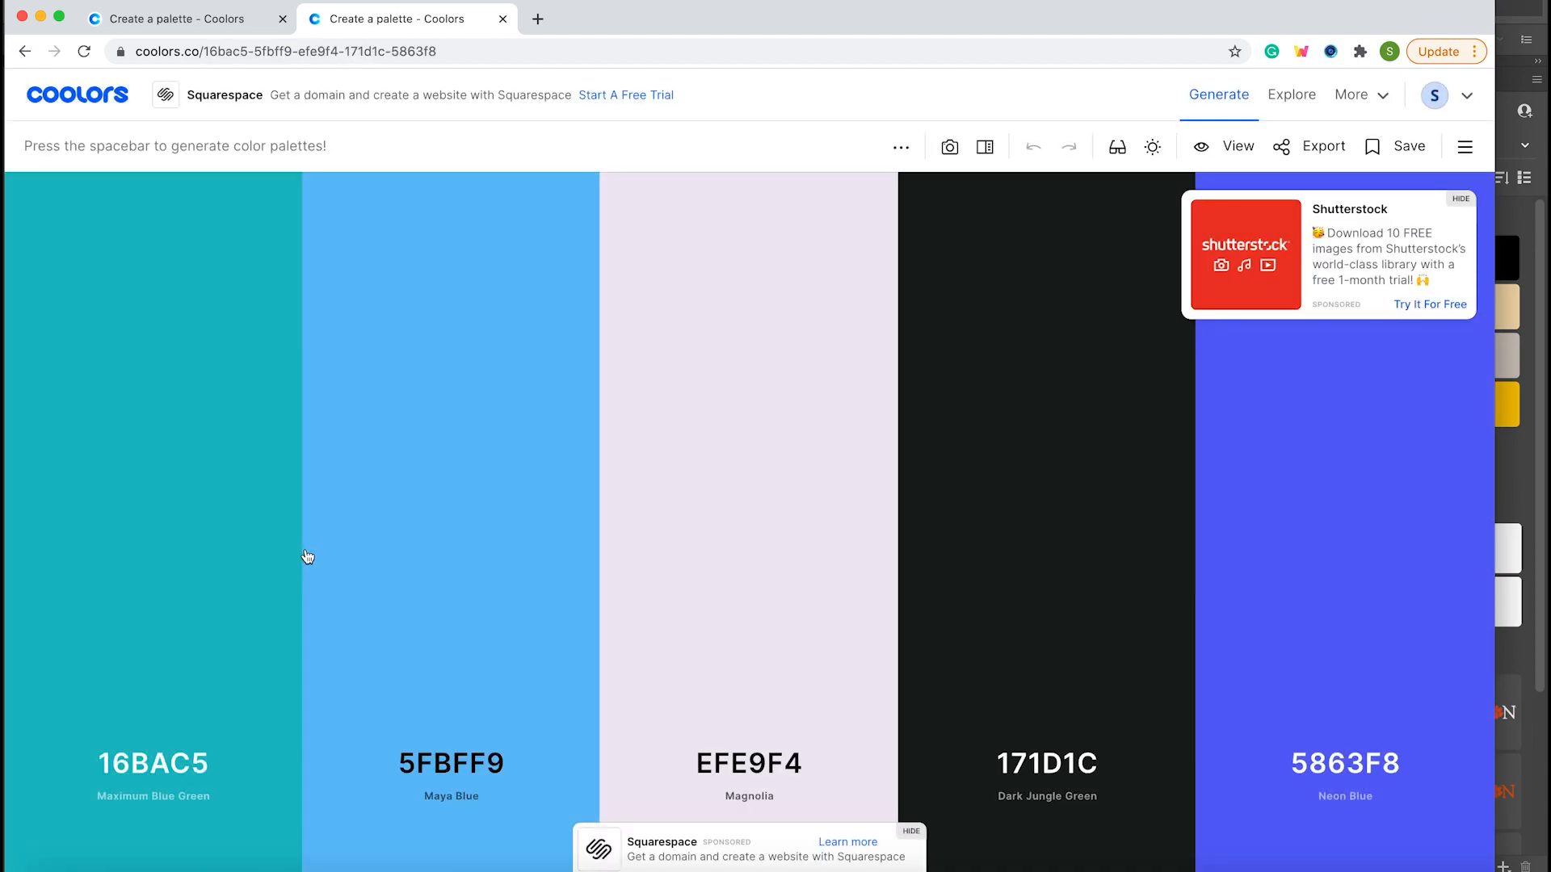
# Generate a series of new random color palettes.
pyautogui.press('space')
pyautogui.press('space')
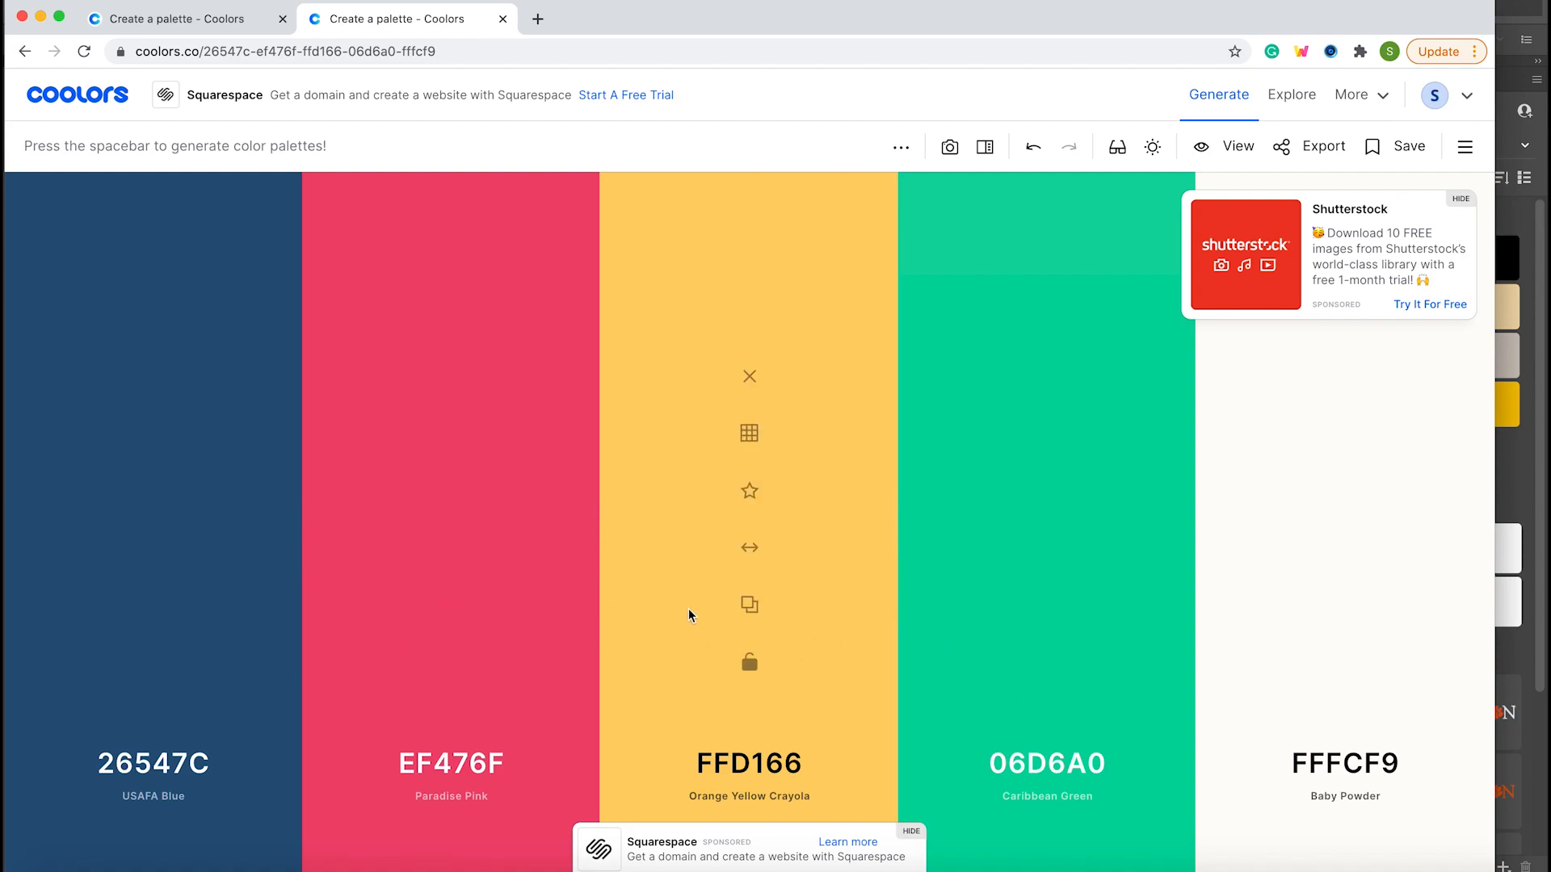
pyautogui.press('space')
pyautogui.press('space')
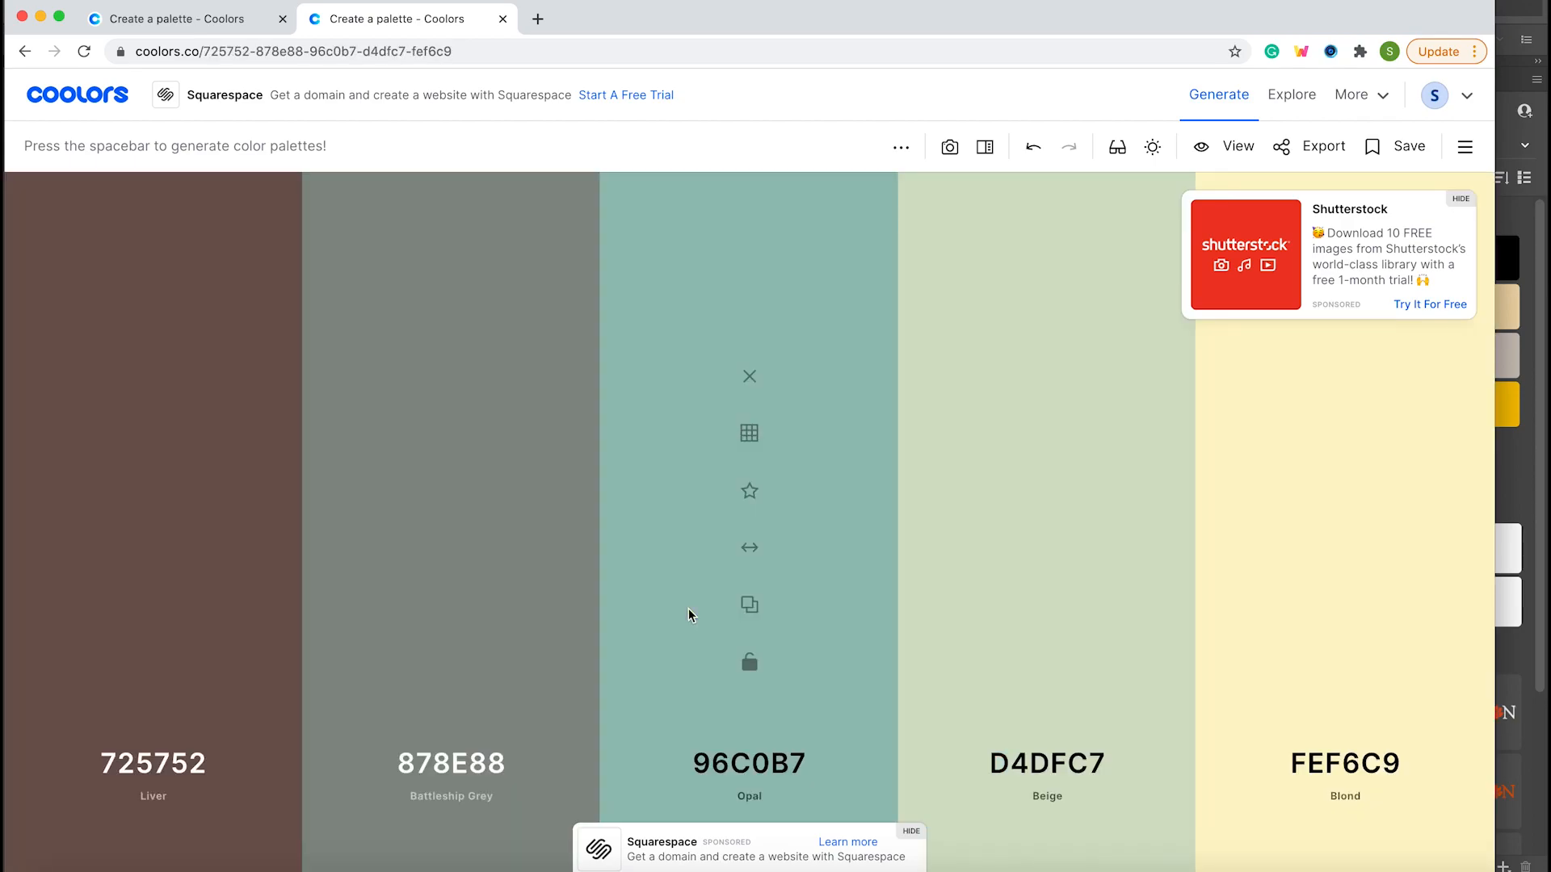
pyautogui.press('space')
pyautogui.press('space')
pyautogui.press('space')
pyautogui.press('space')
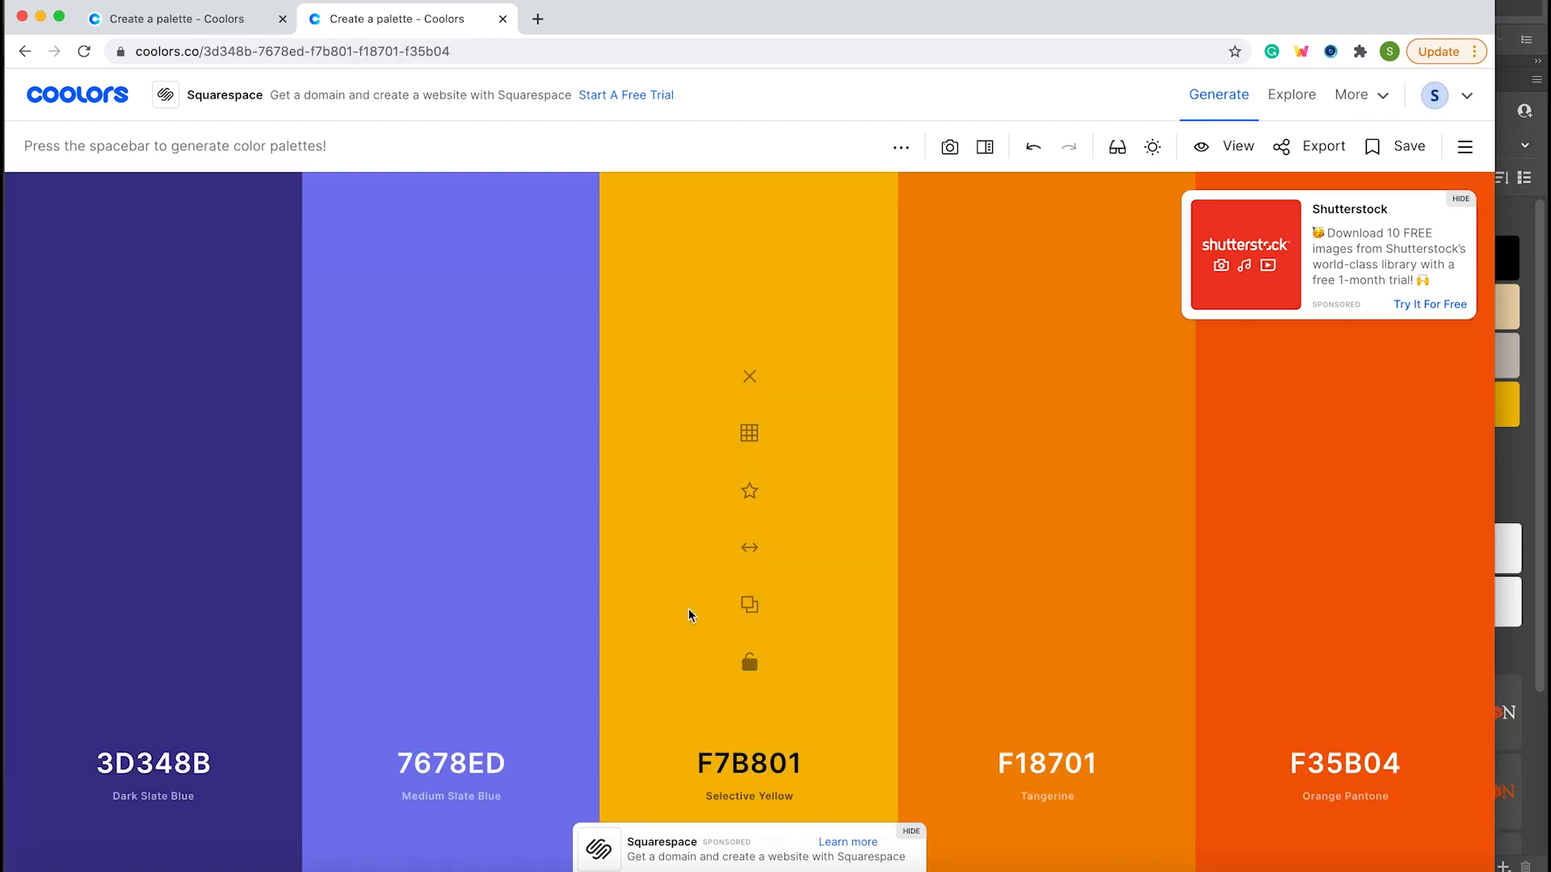
pyautogui.press('space')
pyautogui.press('space')
pyautogui.press('space')
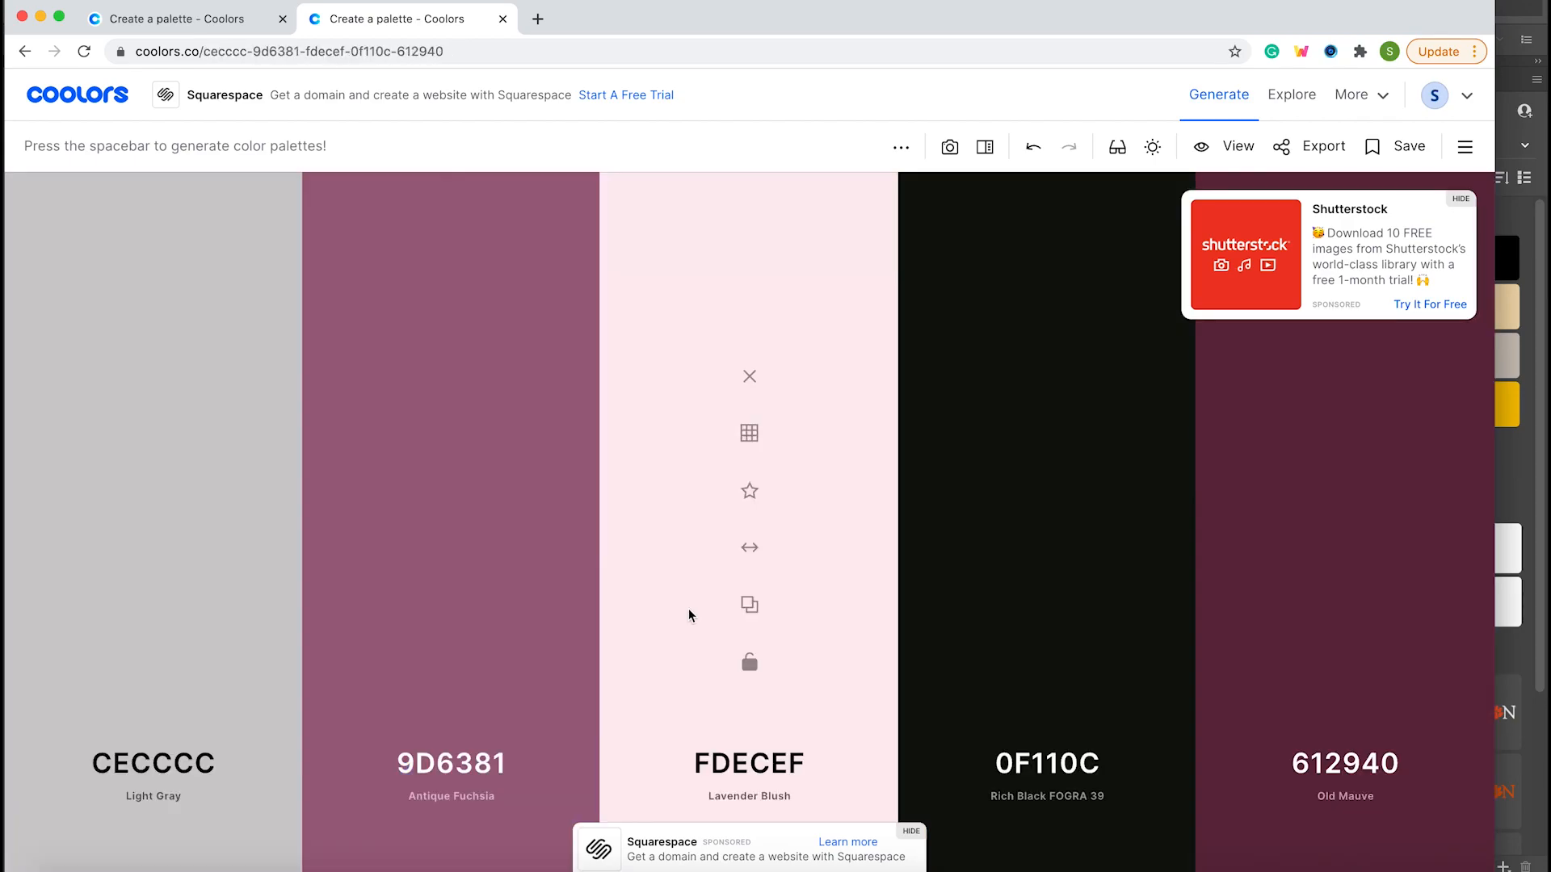
pyautogui.press('space')
pyautogui.press('space')
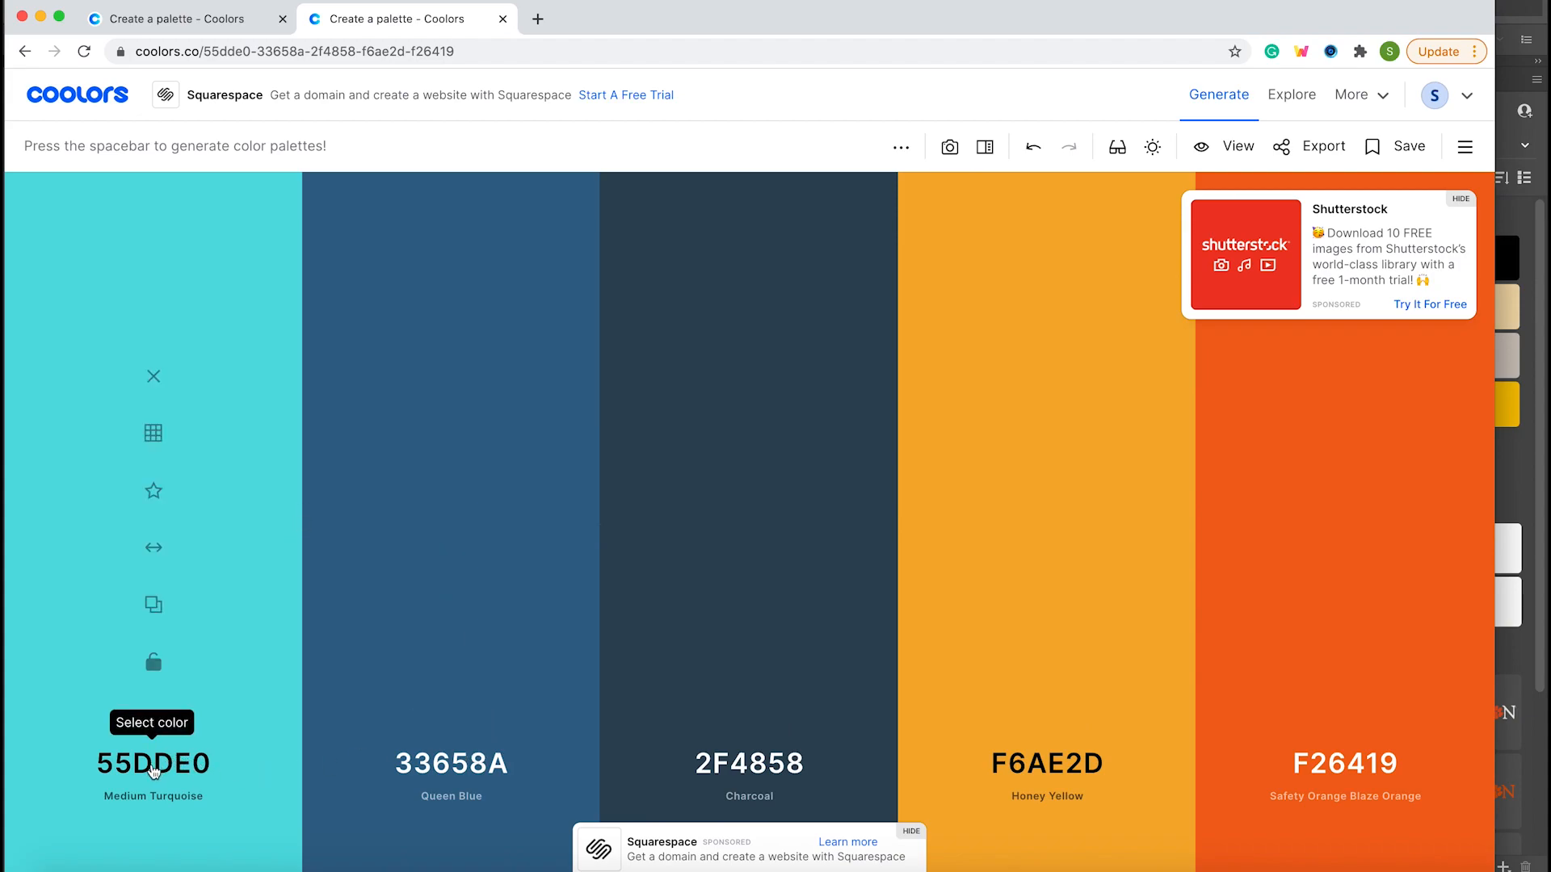
# Set the palette's first color to hex D5682C and generate a new palette with that color locked.
pyautogui.click(152, 771)
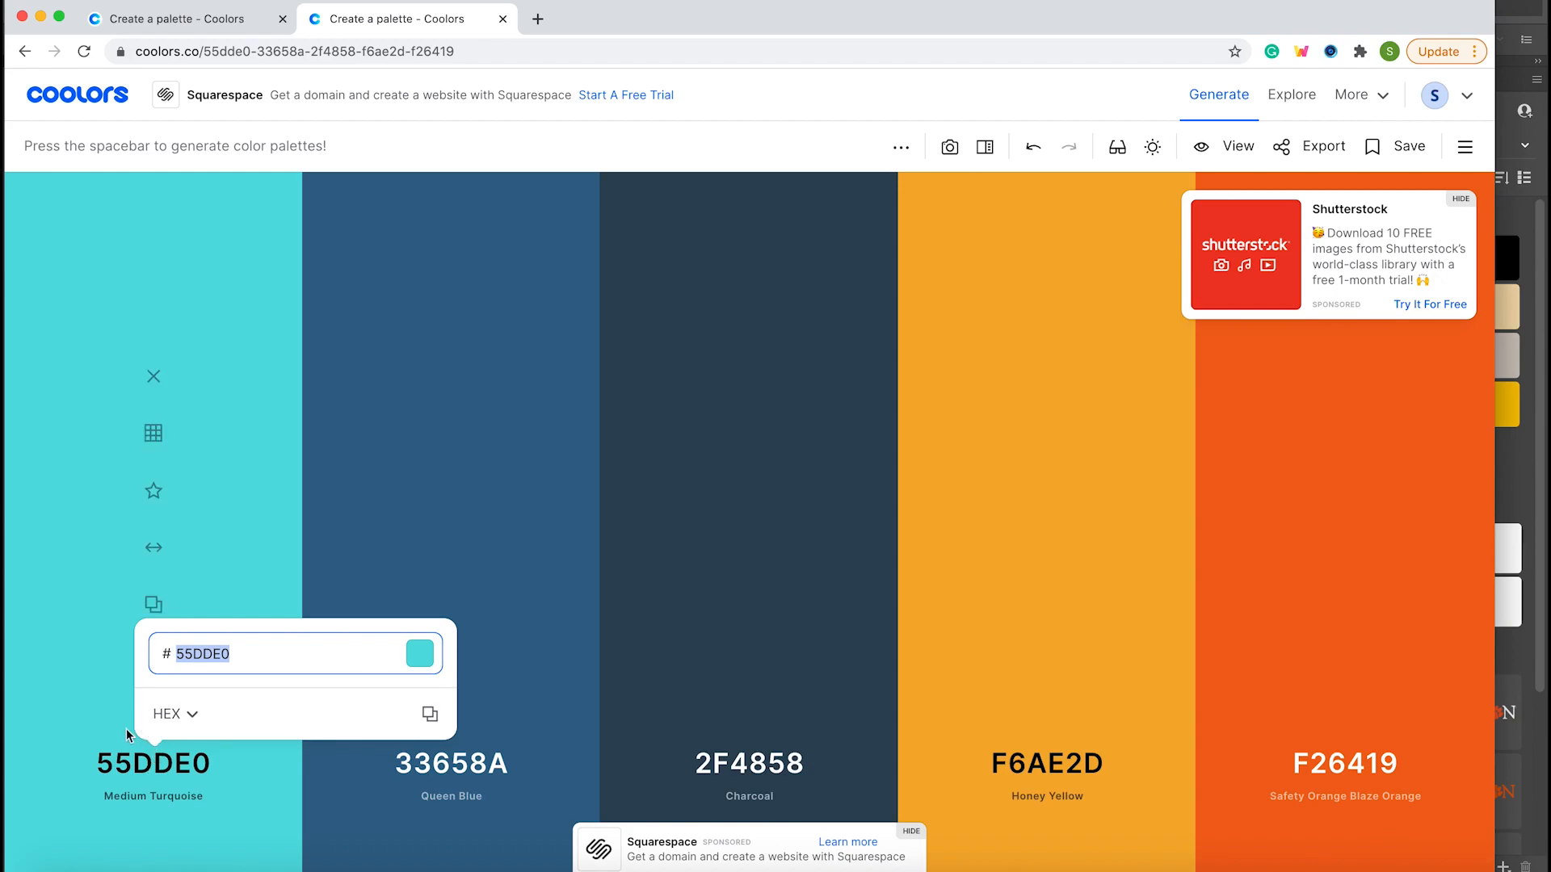
pyautogui.click(242, 652)
pyautogui.moveTo(242, 651); pyautogui.dragTo(151, 650)
pyautogui.press('super+v')
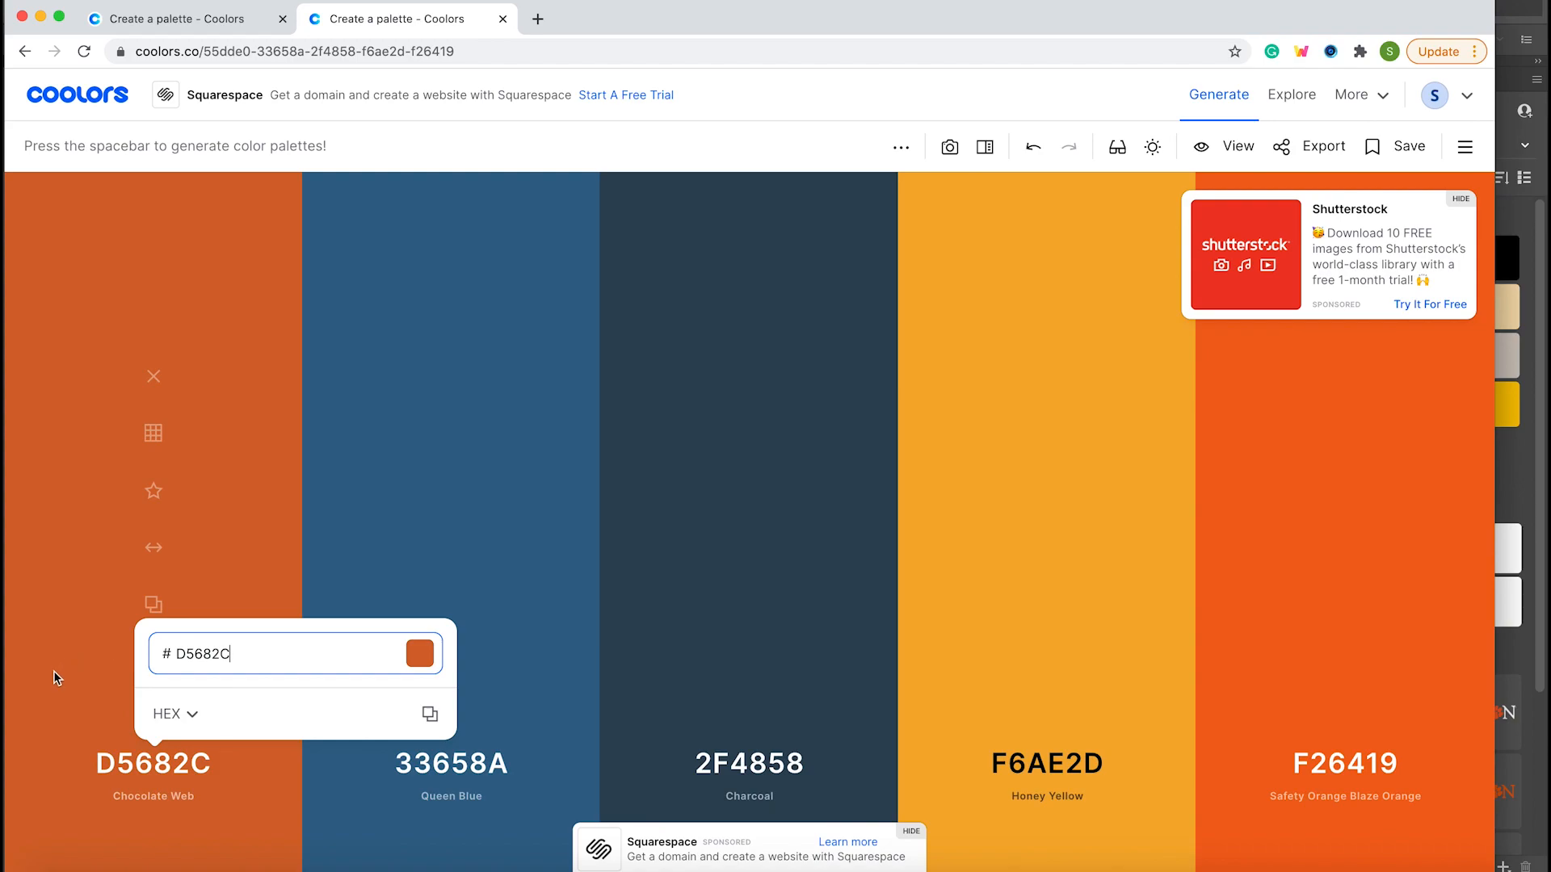
pyautogui.moveTo(301, 526)
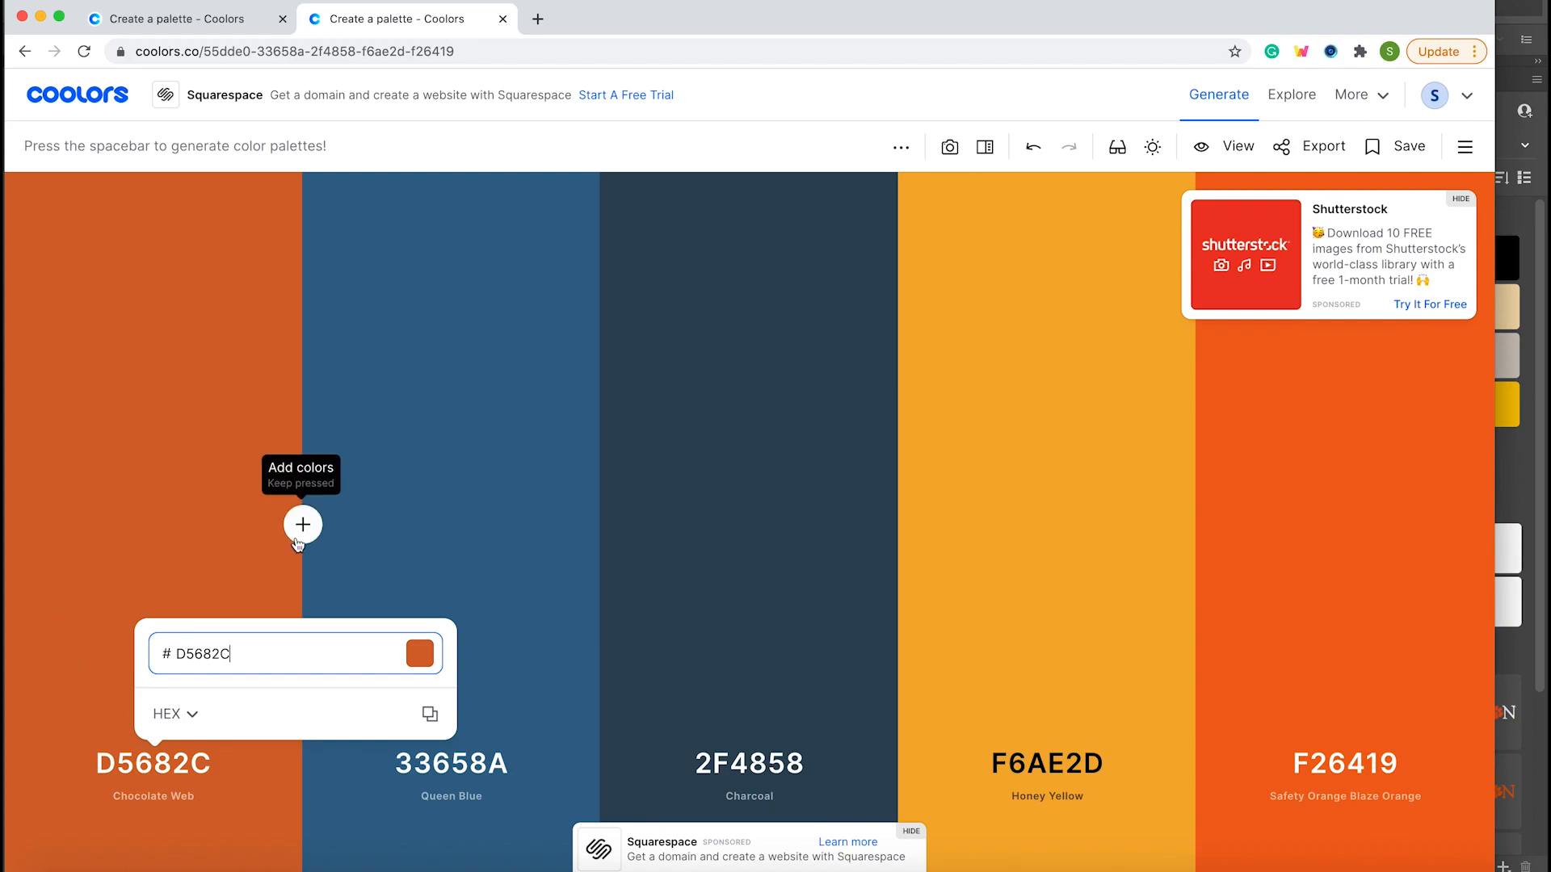
pyautogui.click(268, 578)
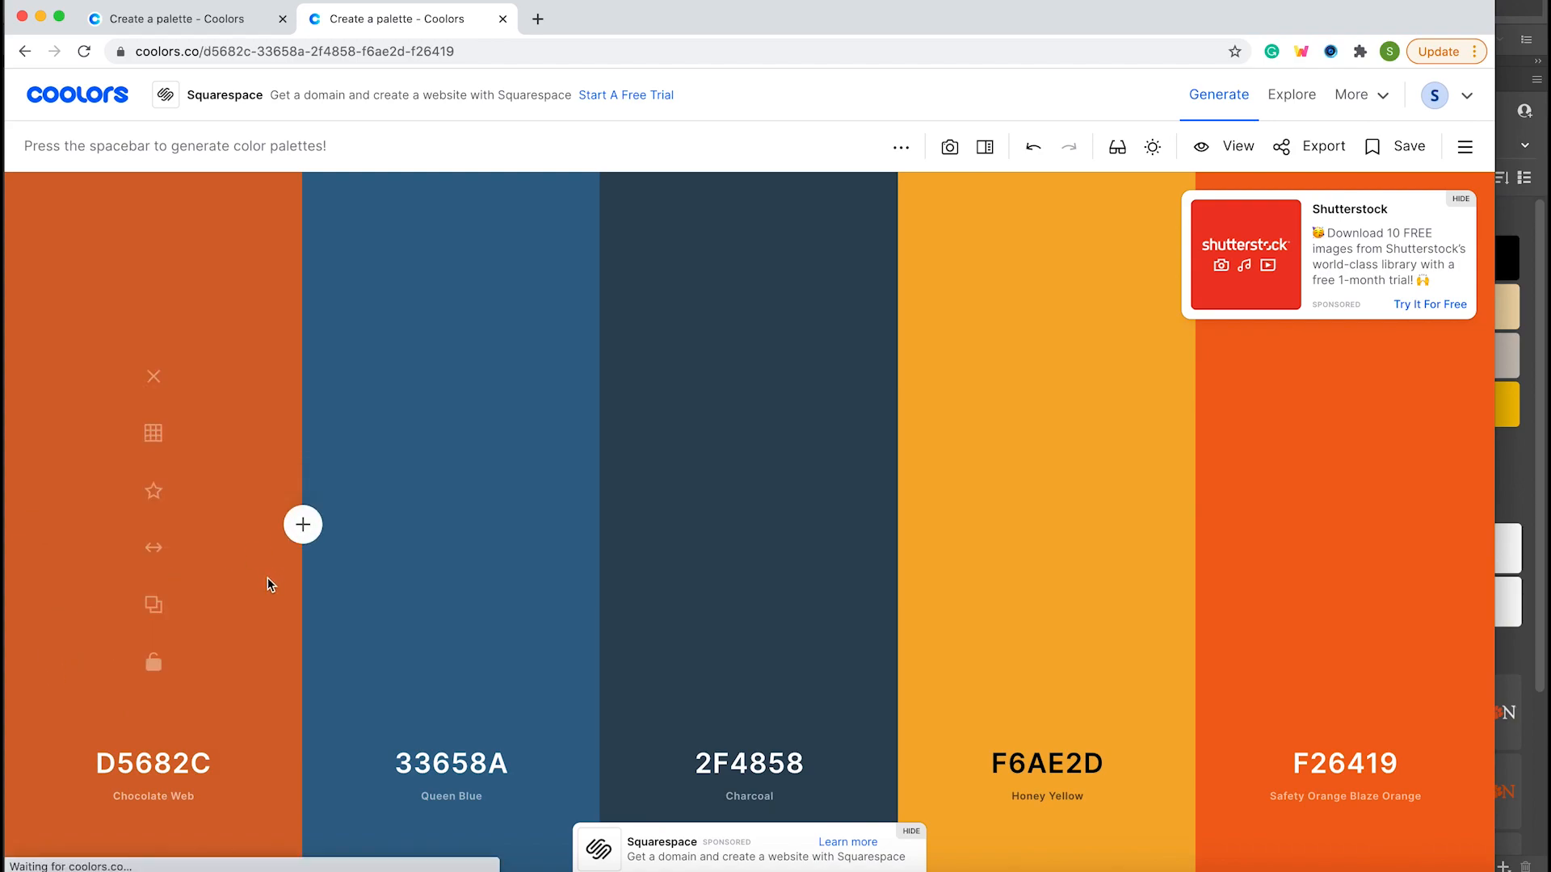
pyautogui.click(153, 666)
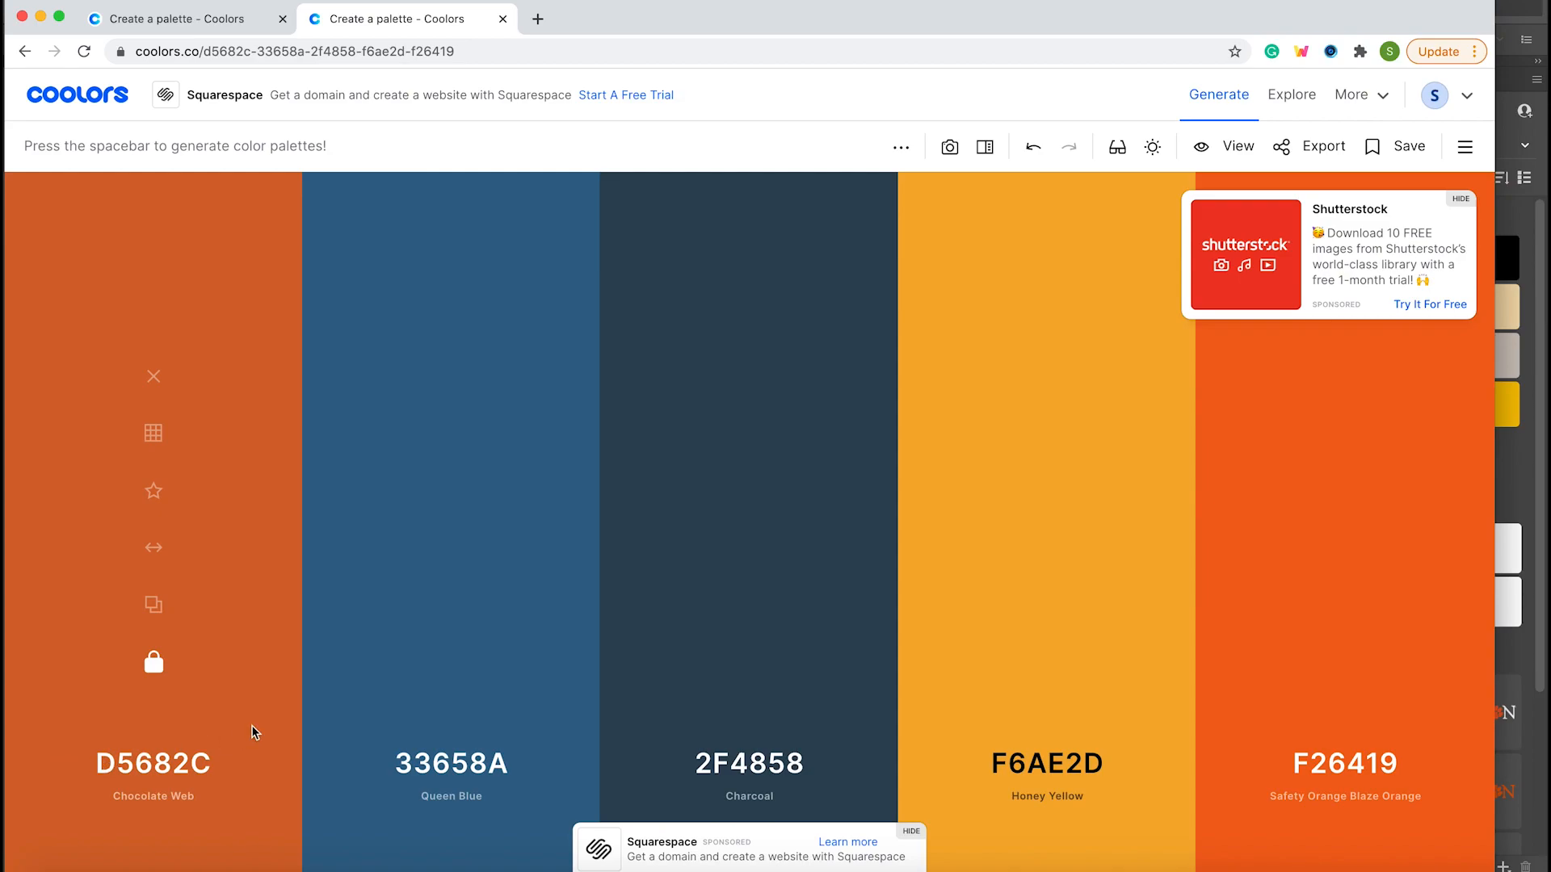
pyautogui.press('space')
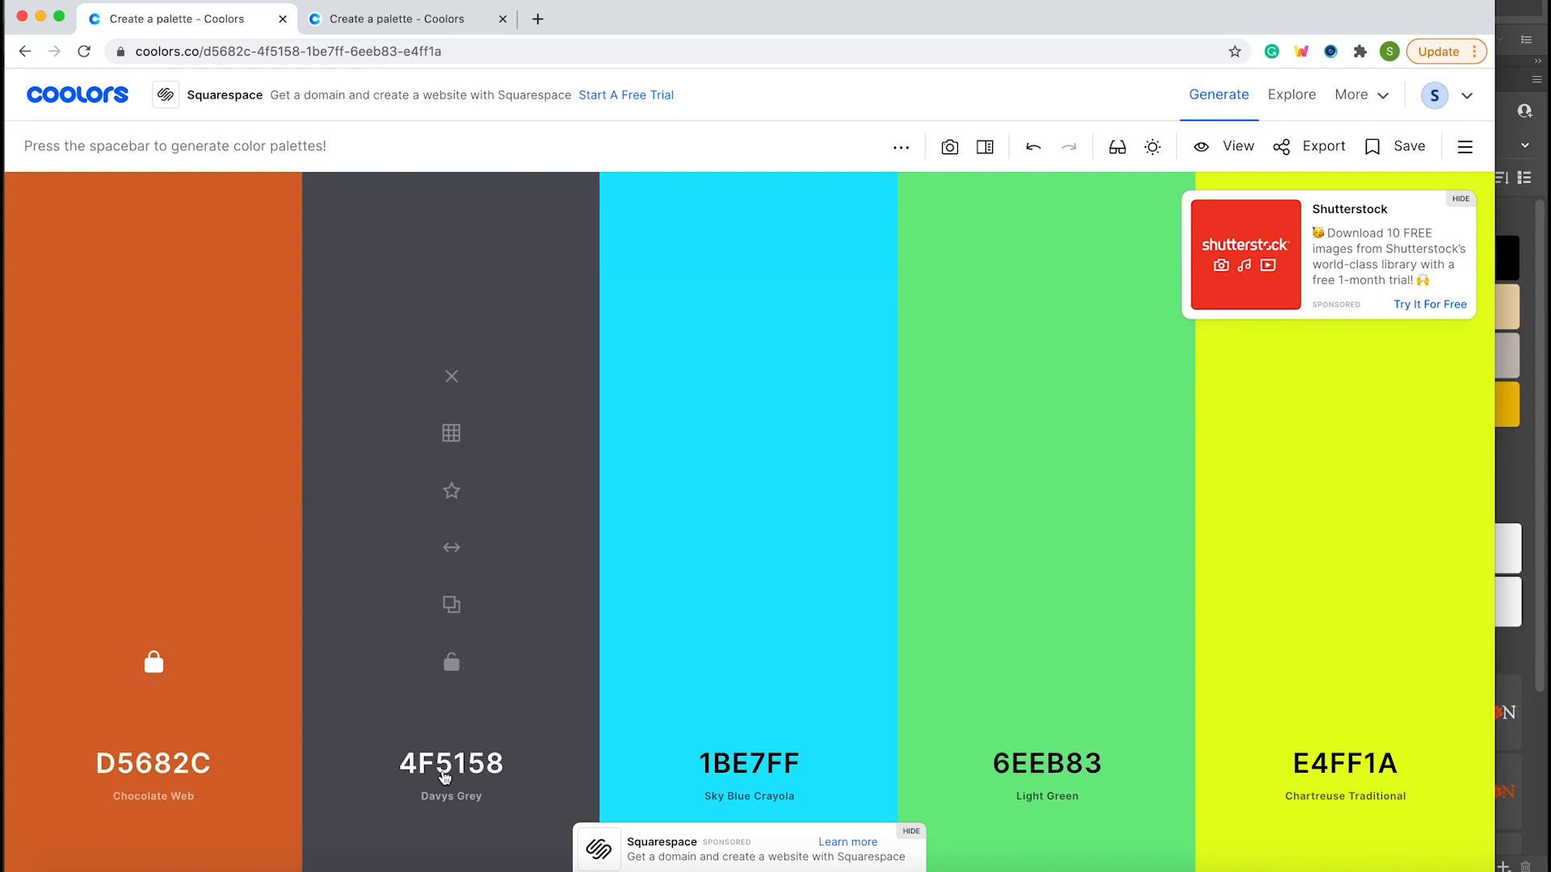
# Copy the hex code 4F5158 of the palette's second color, and return to Adobe Illustrator, cancelling the open Color Picker.
pyautogui.click(446, 765)
pyautogui.press('super+c')
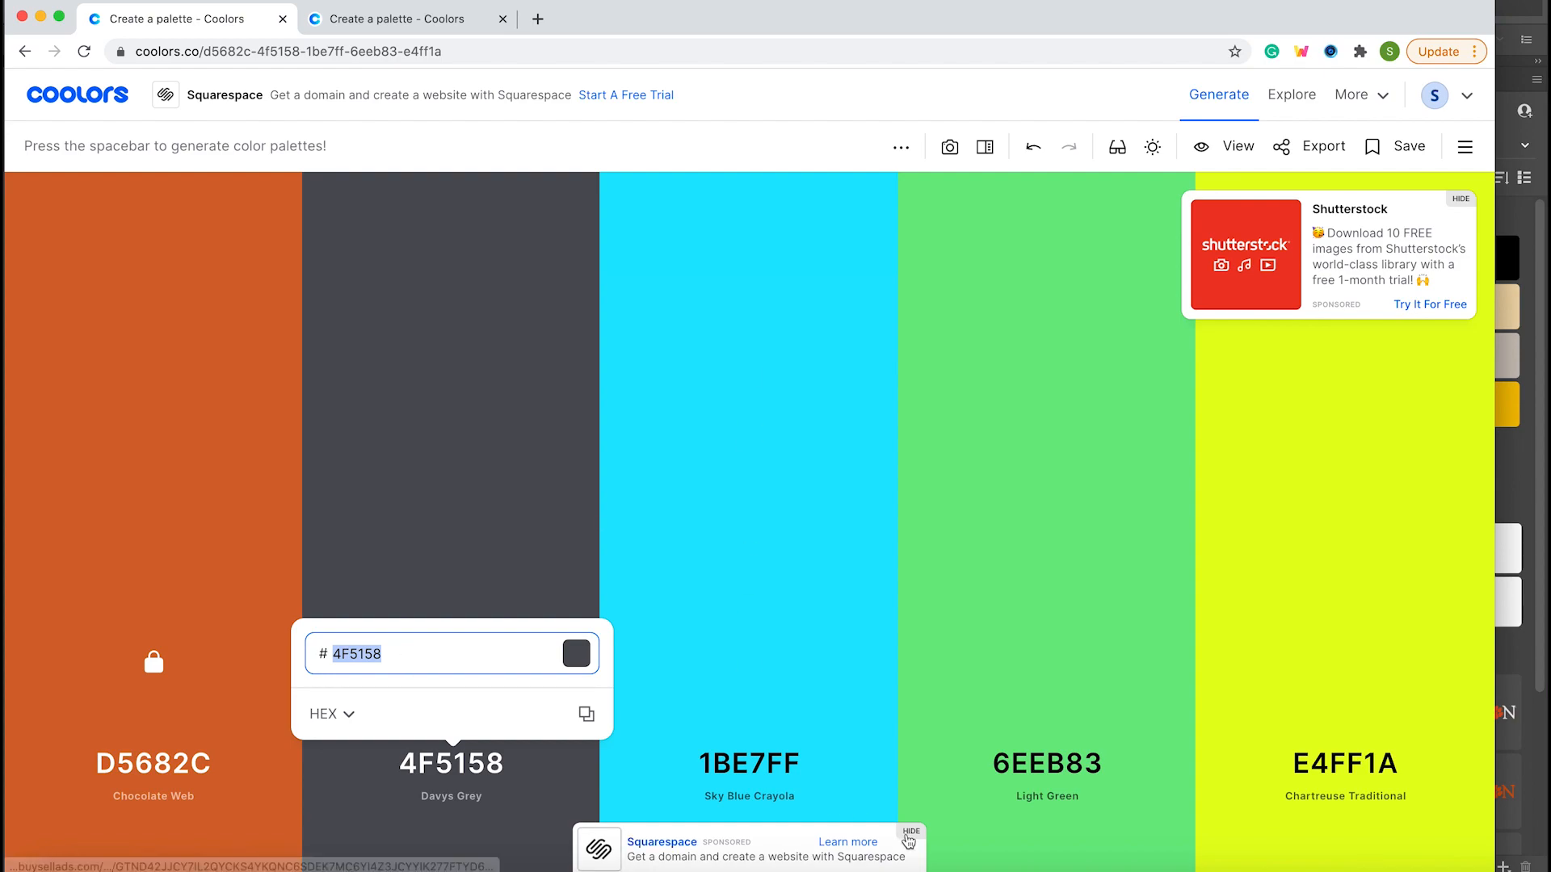
pyautogui.click(1164, 867)
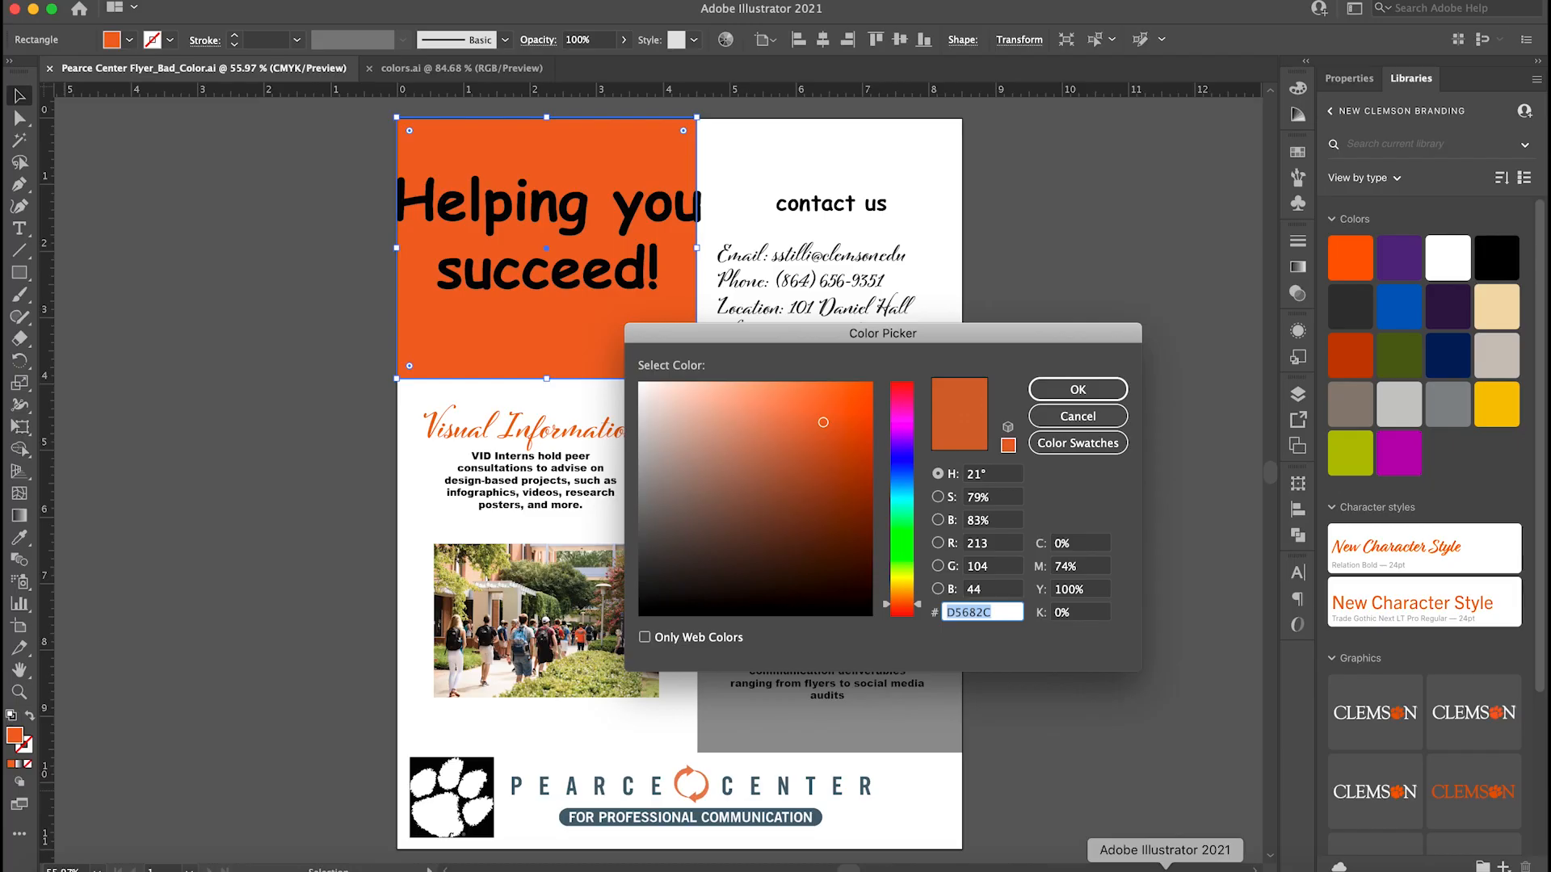
pyautogui.click(1077, 416)
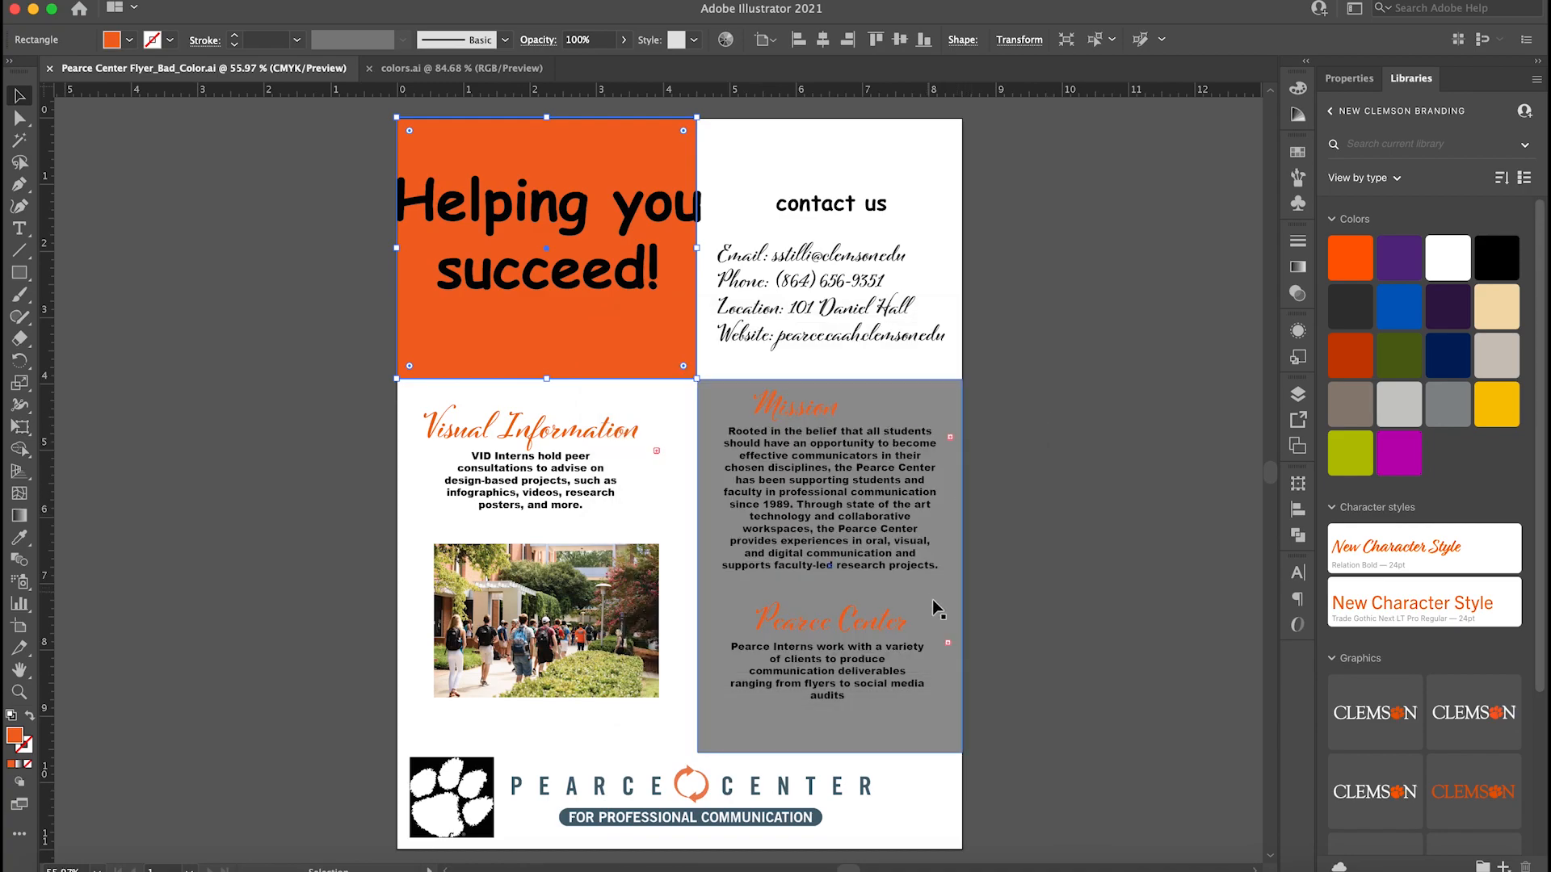
# Change the fill of the gray rectangle behind the Mission and Pearce Center text to hex 4F5158.
pyautogui.click(937, 603)
pyautogui.click(861, 580)
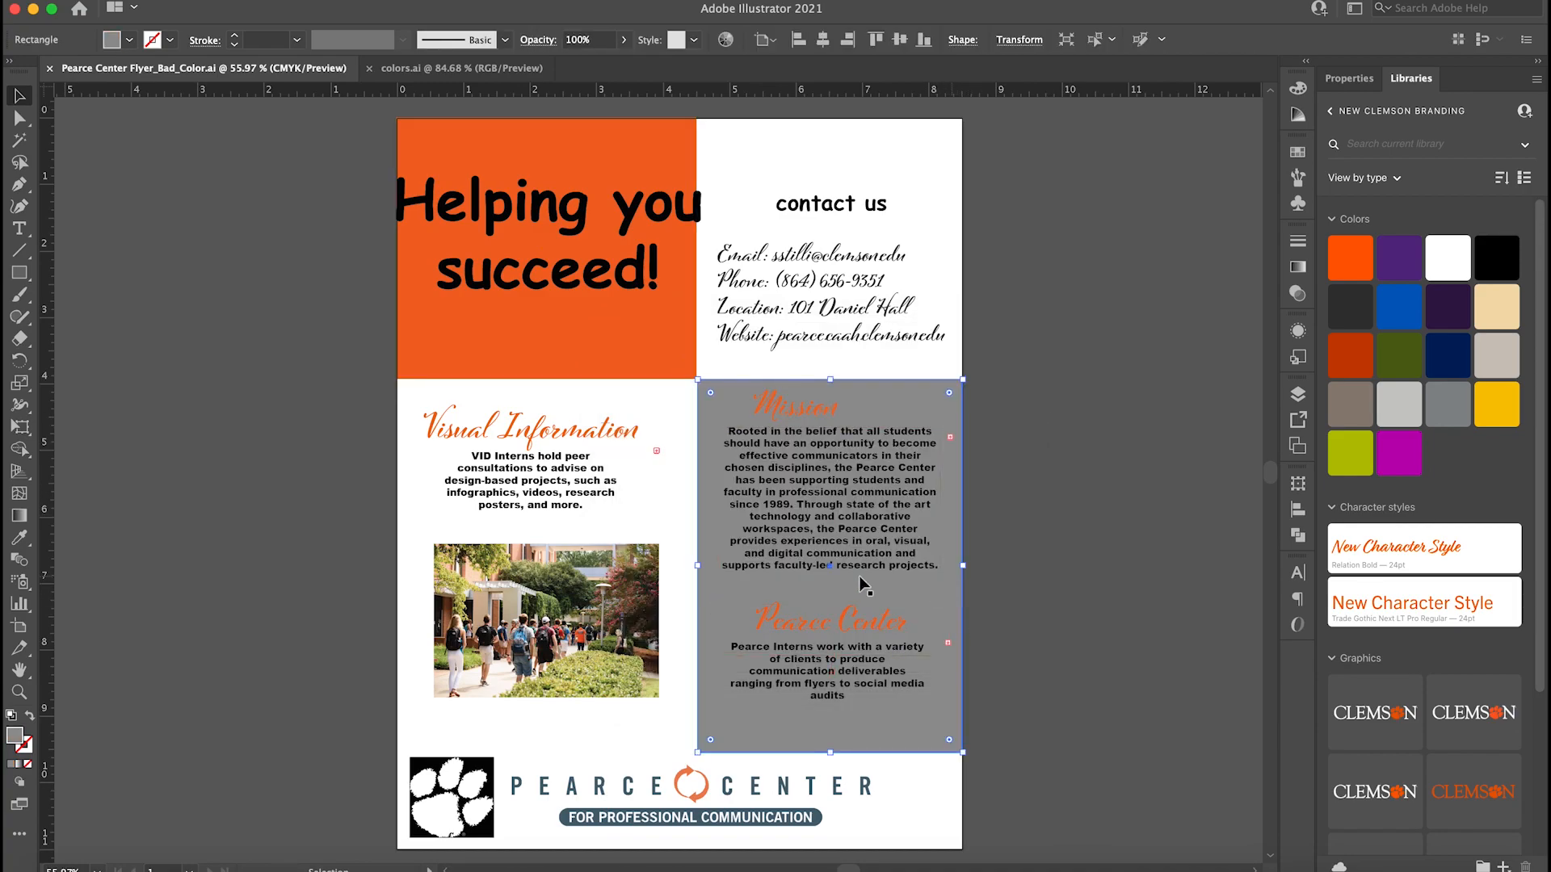
pyautogui.doubleClick(15, 738)
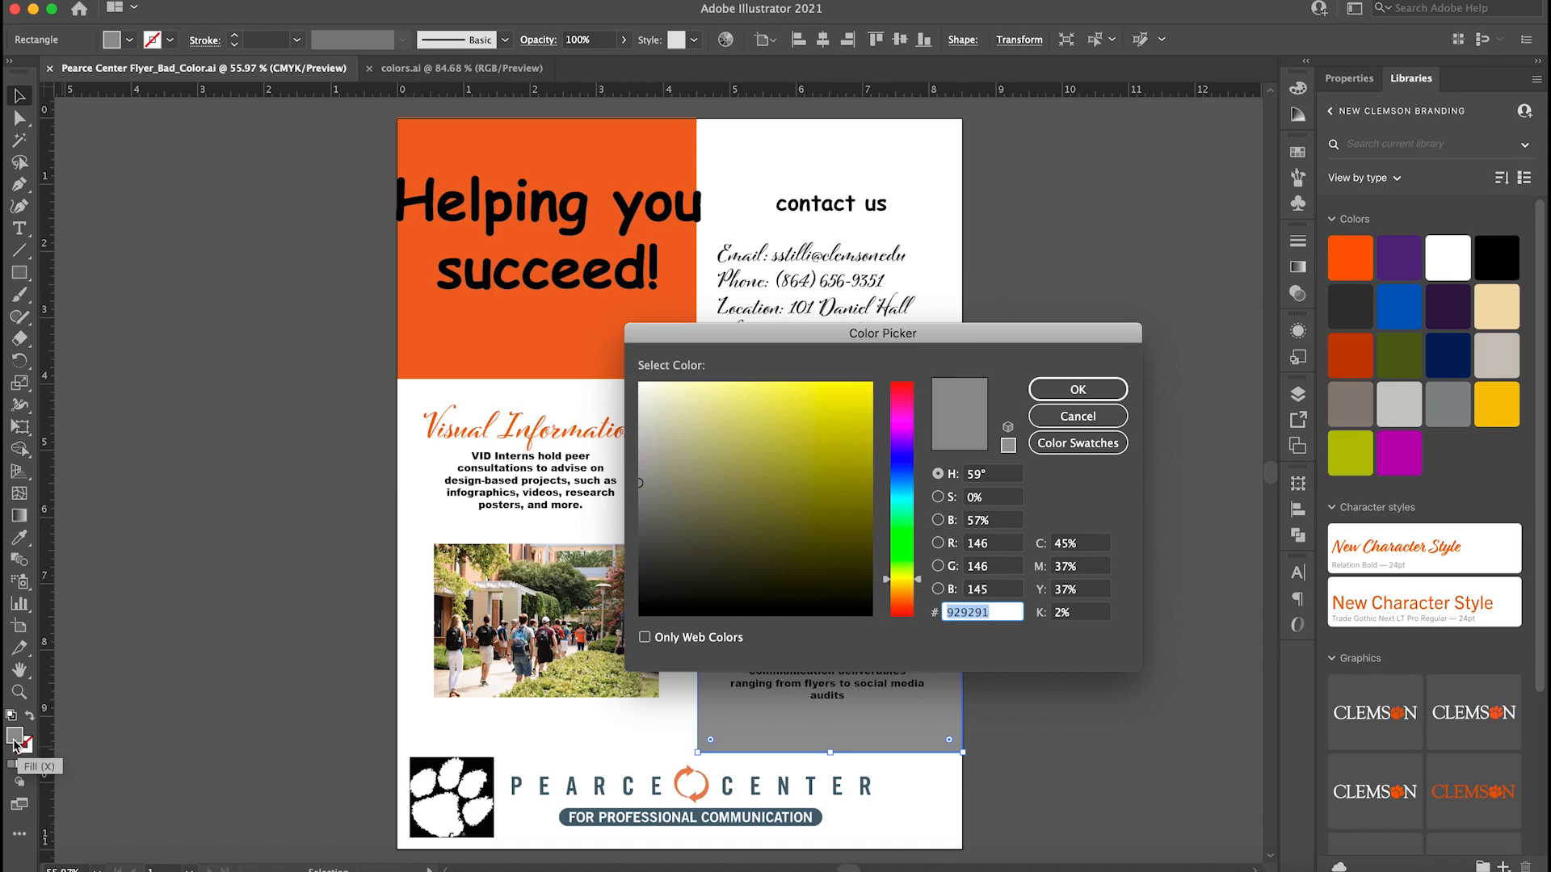
pyautogui.press('super+v')
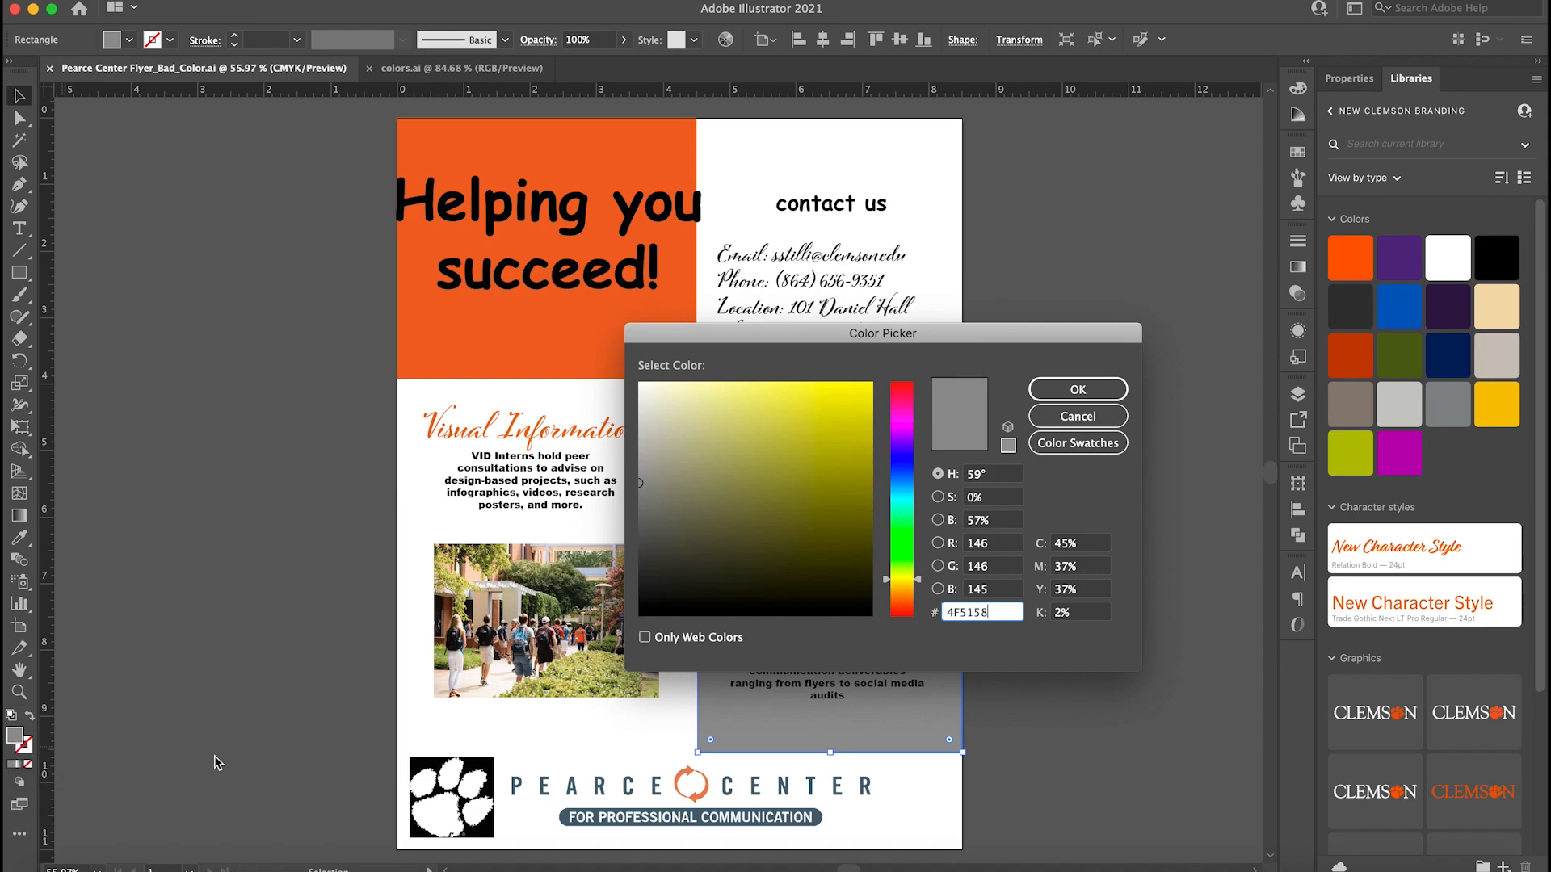
pyautogui.click(1068, 394)
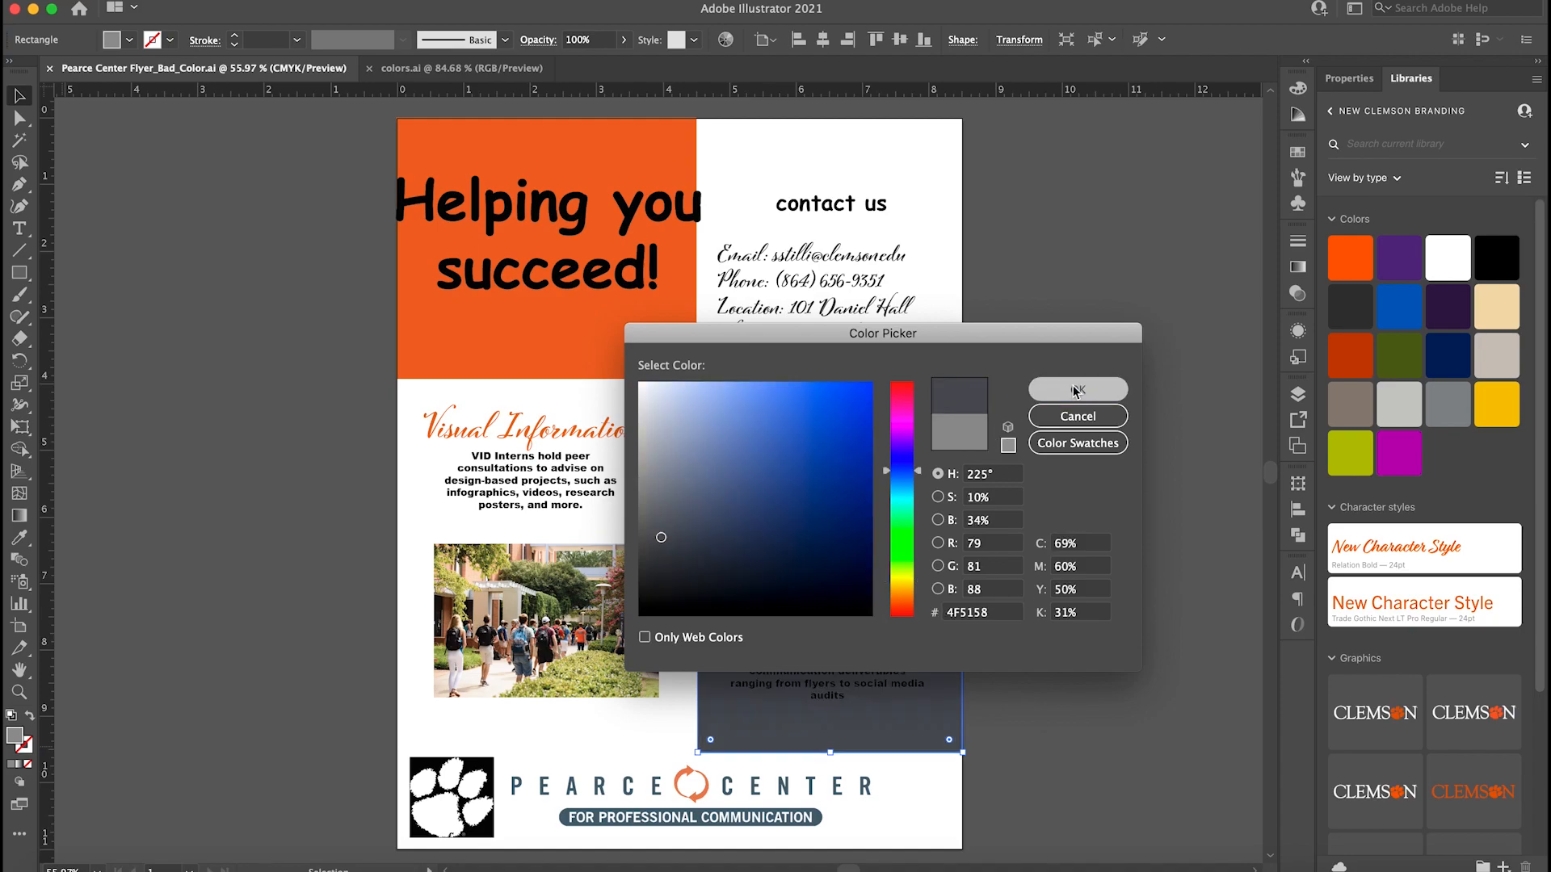
pyautogui.click(1084, 476)
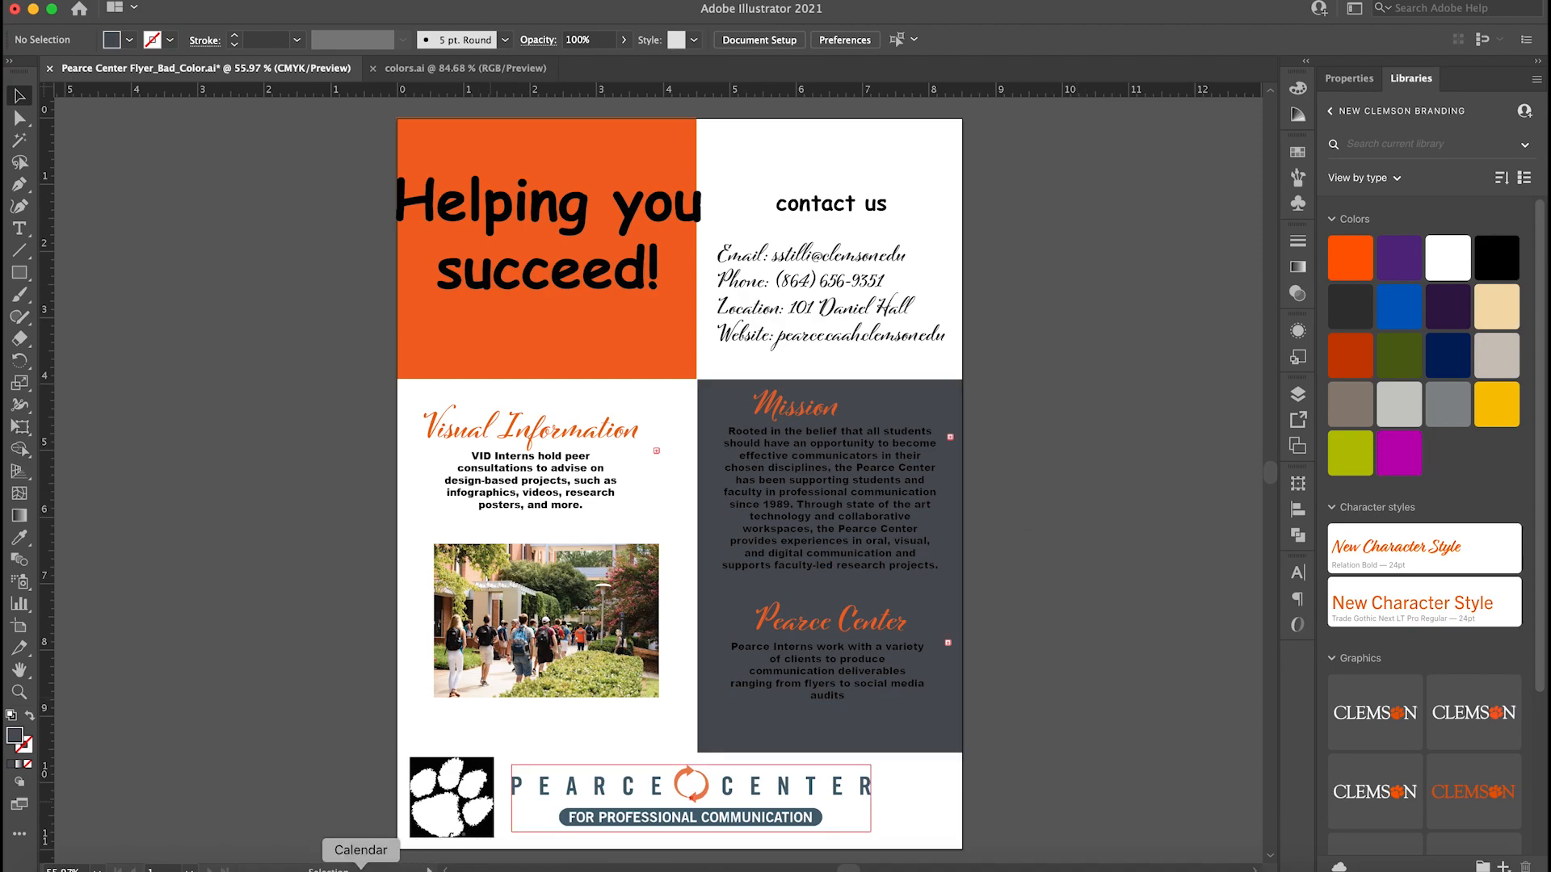
# Switch back to the Coolors palette in Google Chrome and close the second color's hex editor.
pyautogui.click(263, 864)
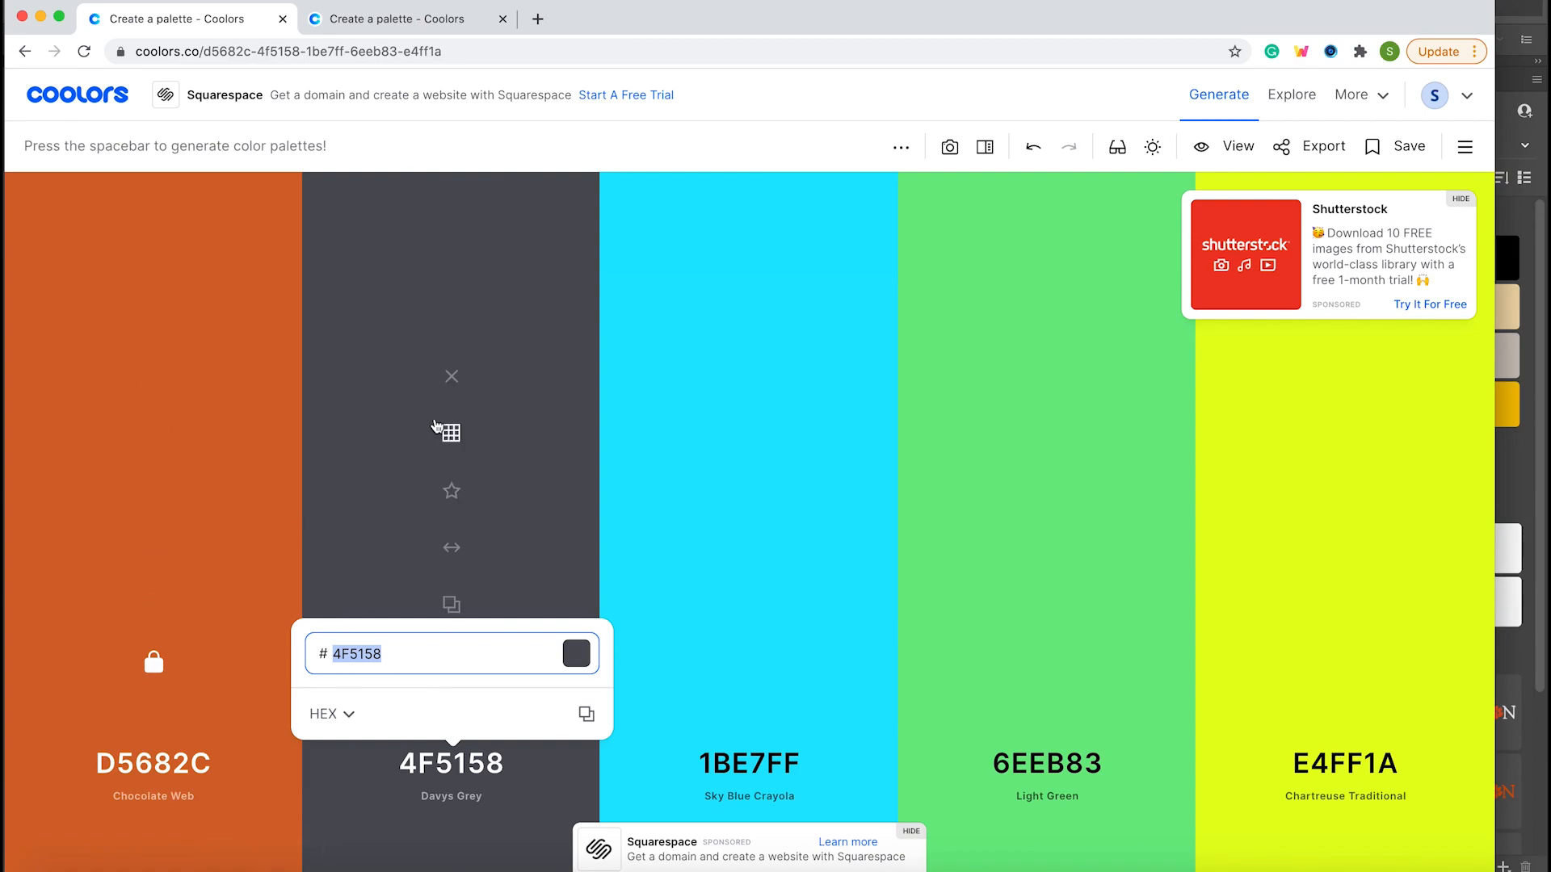
pyautogui.click(575, 597)
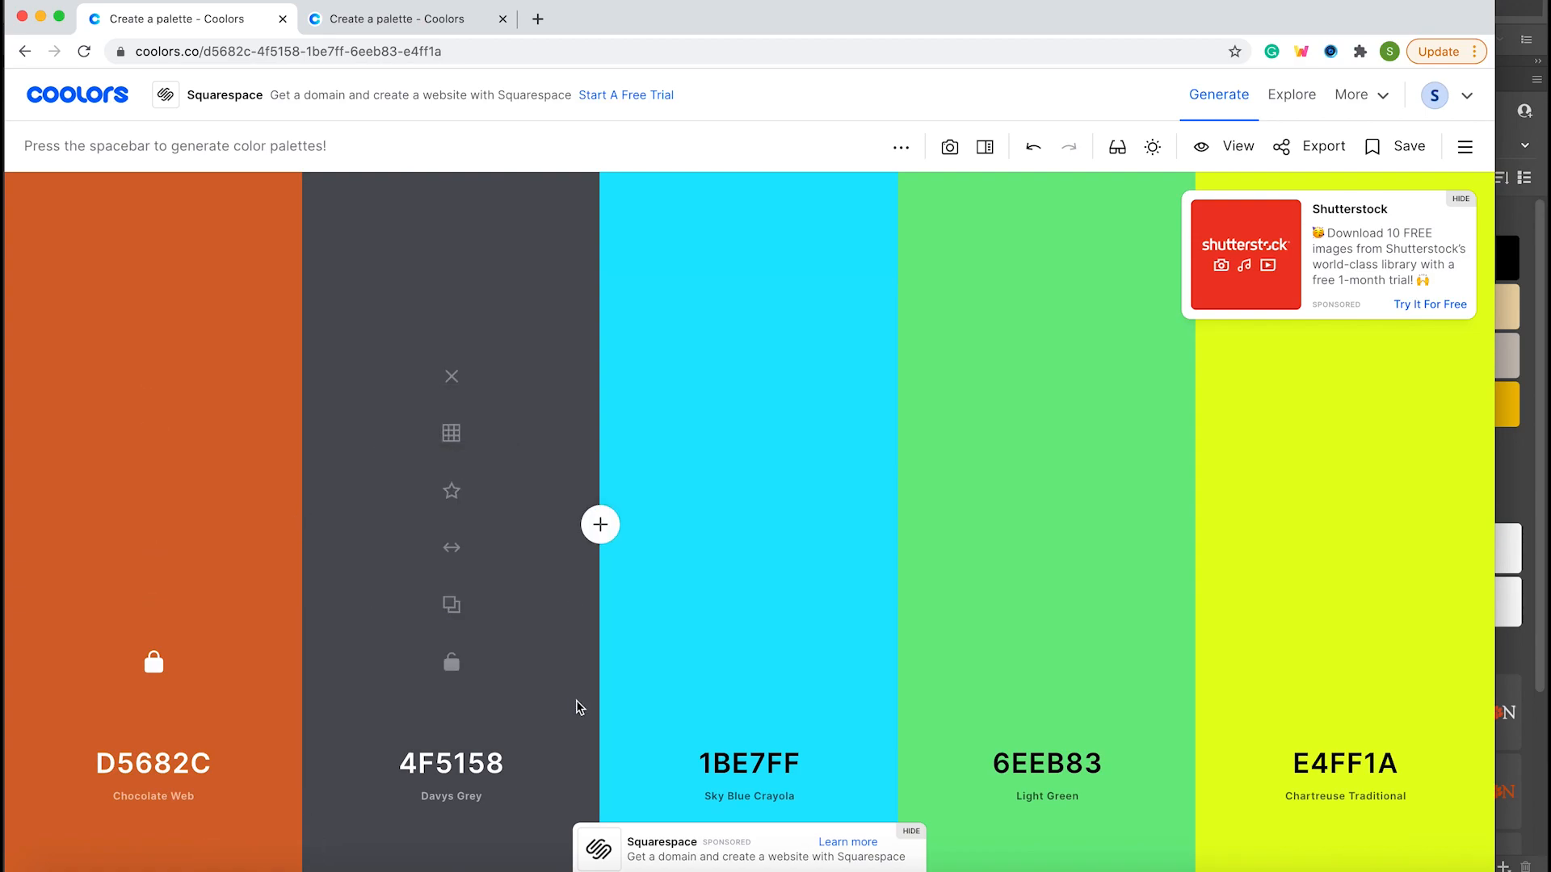
pyautogui.moveTo(221, 578)
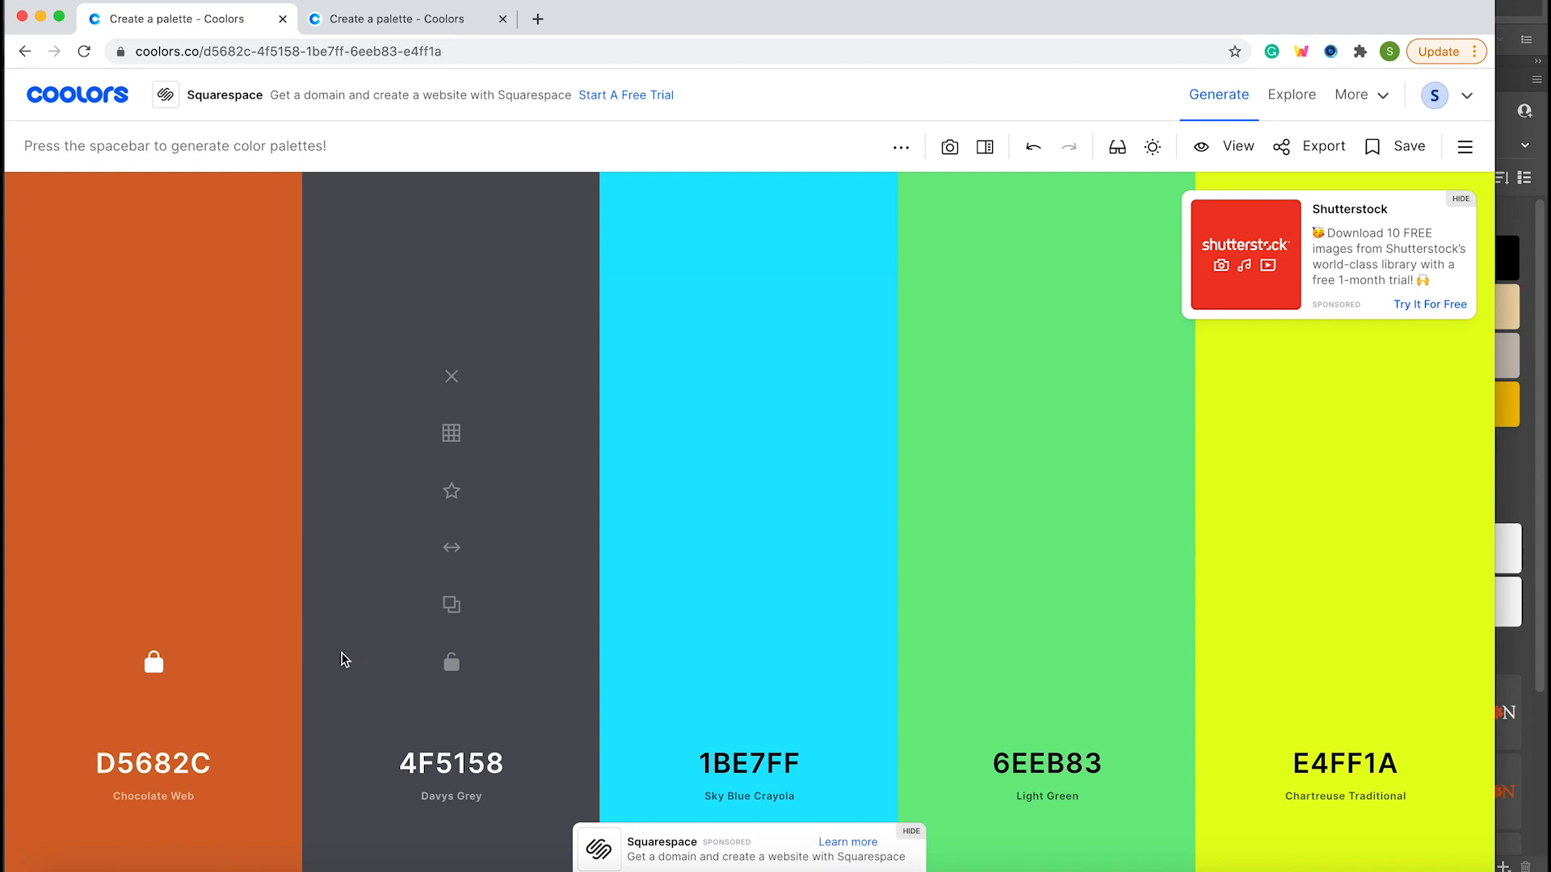
# Move the locked orange D5682C to fourth place in the palette and add two more colors after E4FF1A.
pyautogui.moveTo(159, 551); pyautogui.dragTo(1058, 627)
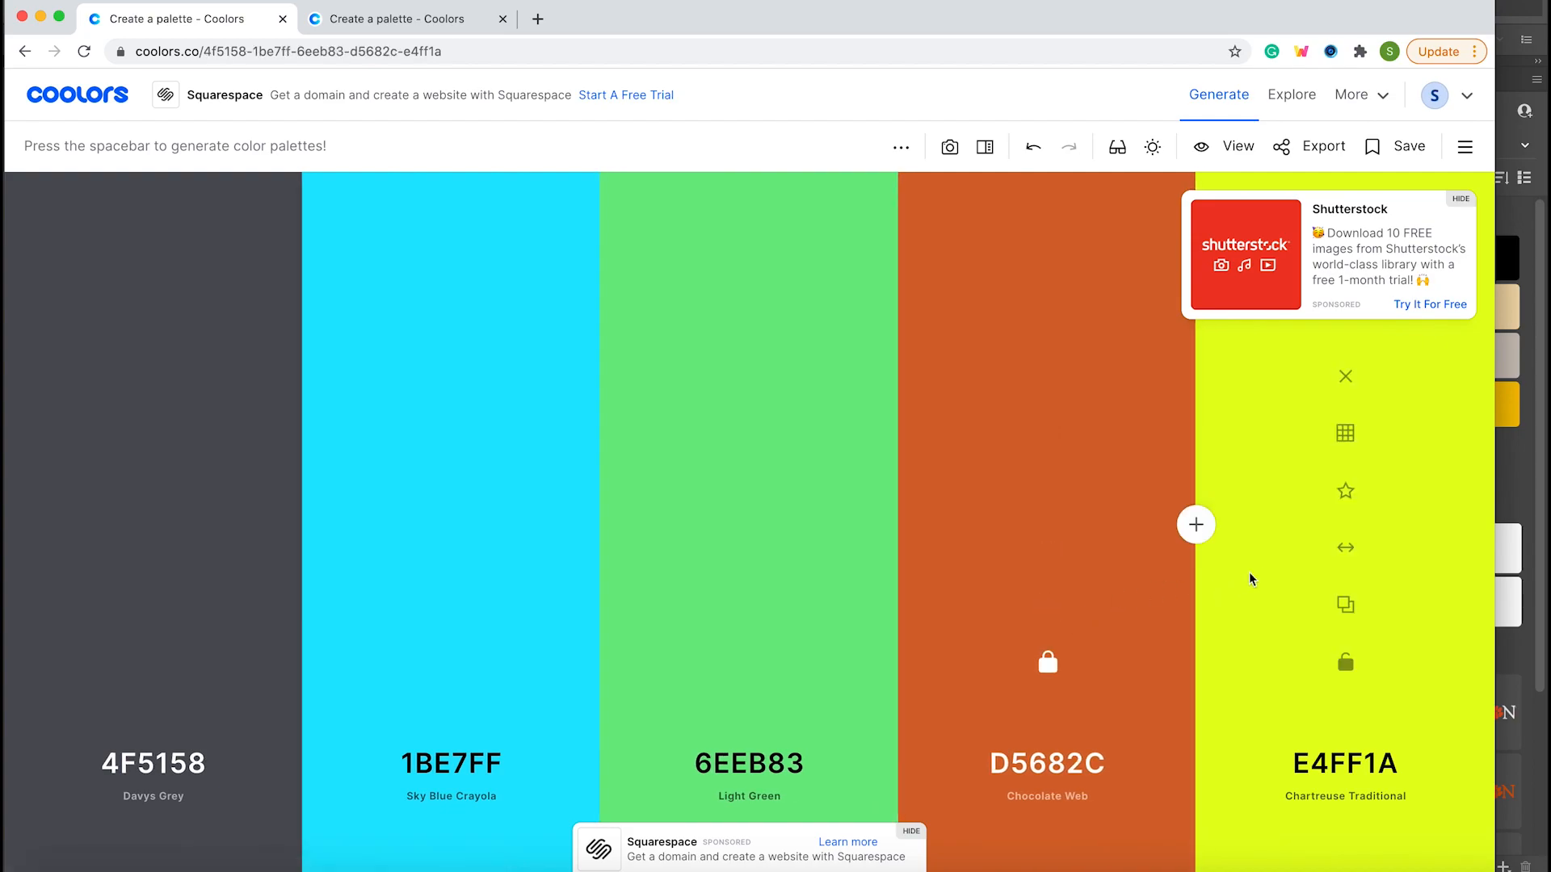
pyautogui.moveTo(1455, 526)
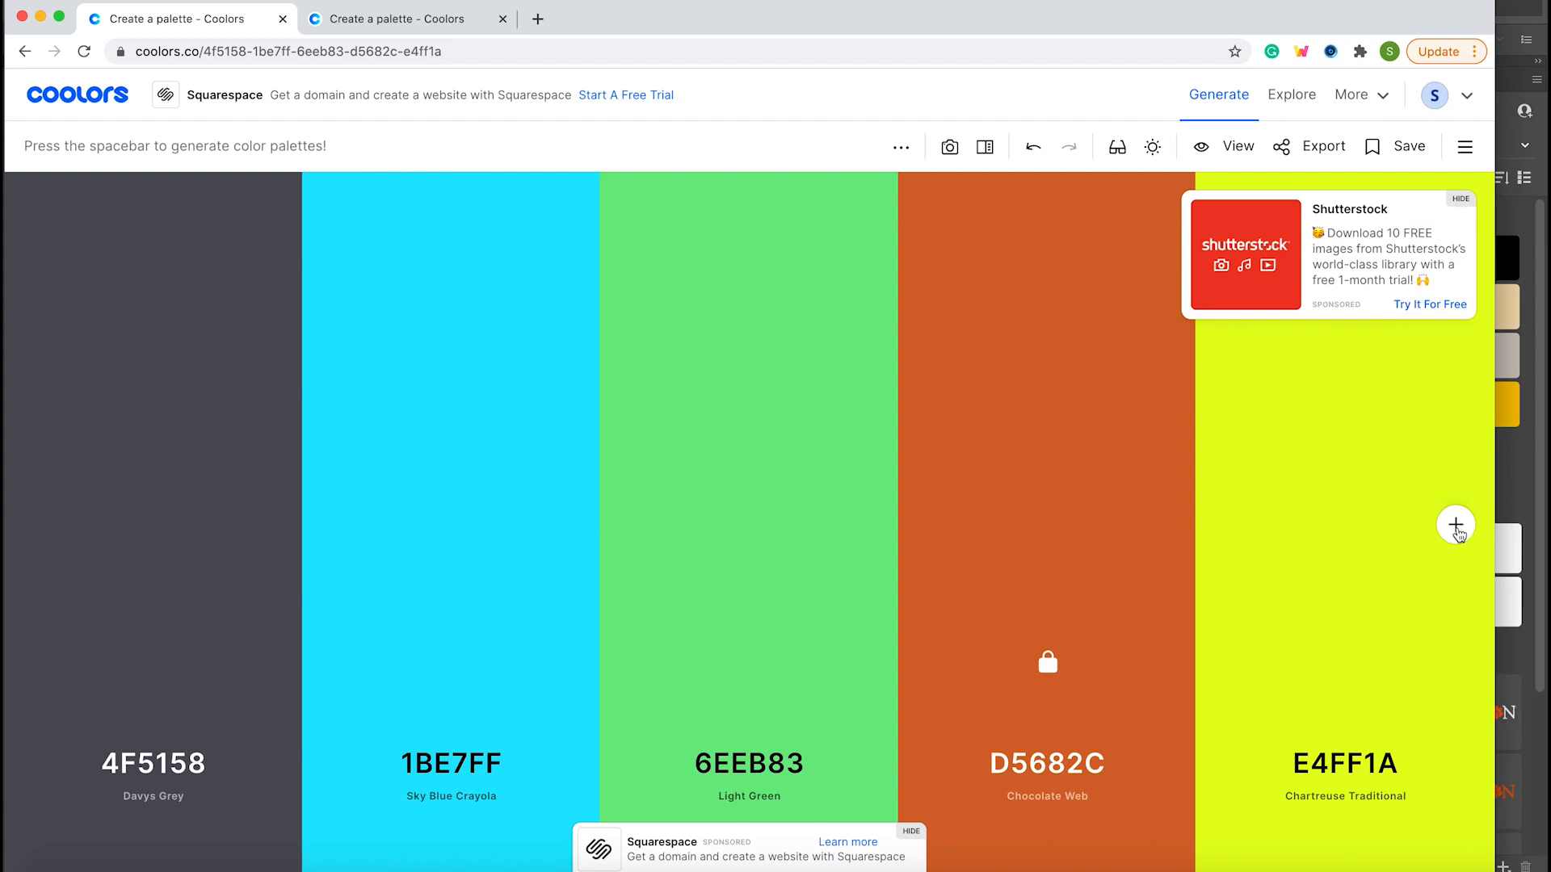
pyautogui.click(1455, 526)
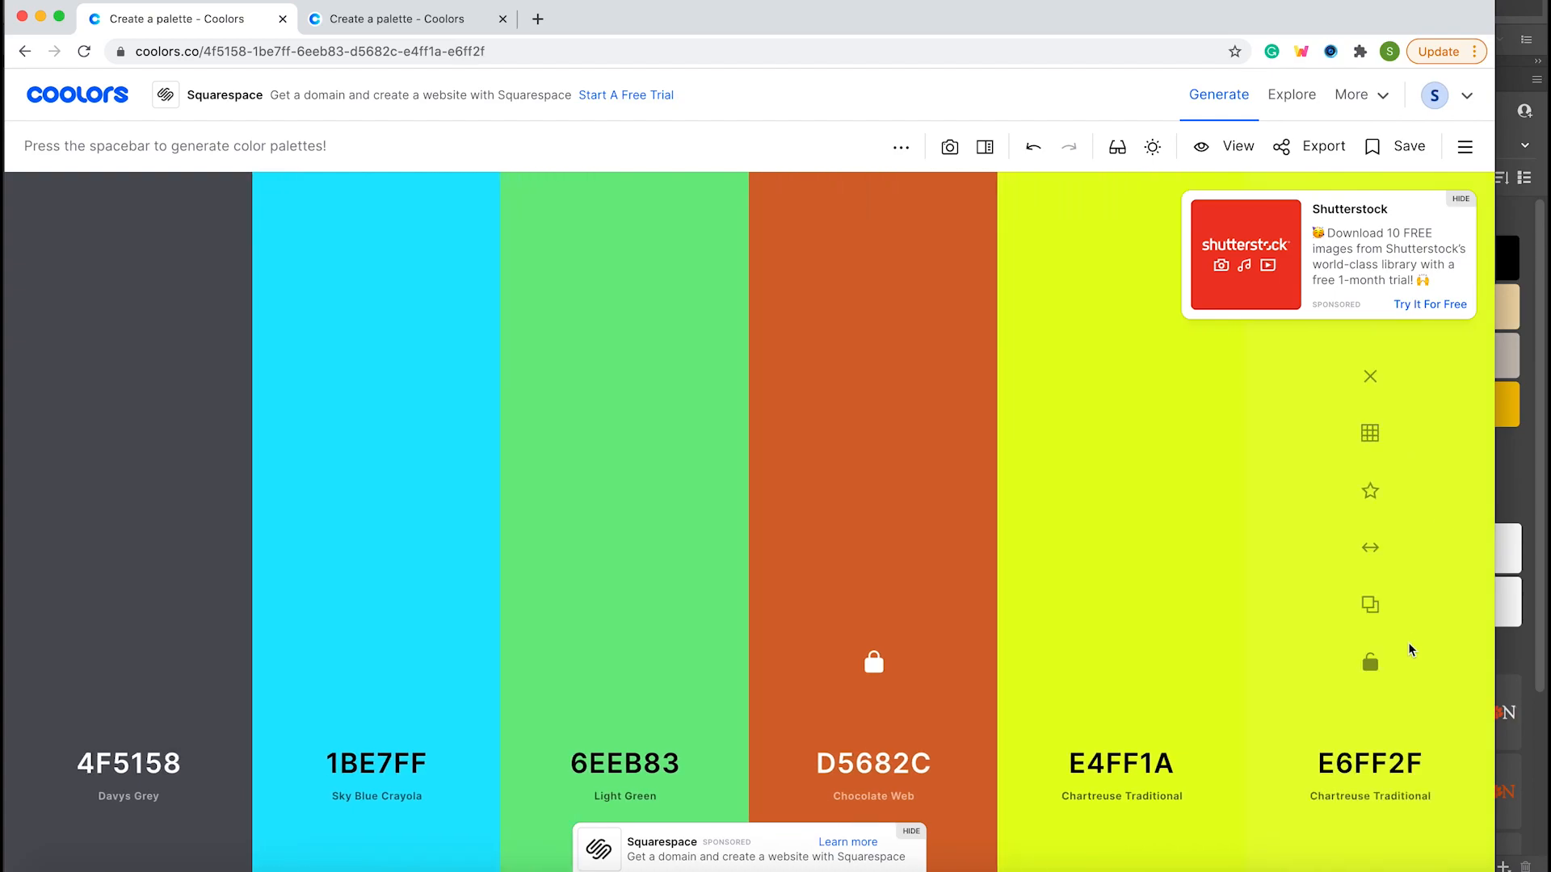
pyautogui.click(1457, 524)
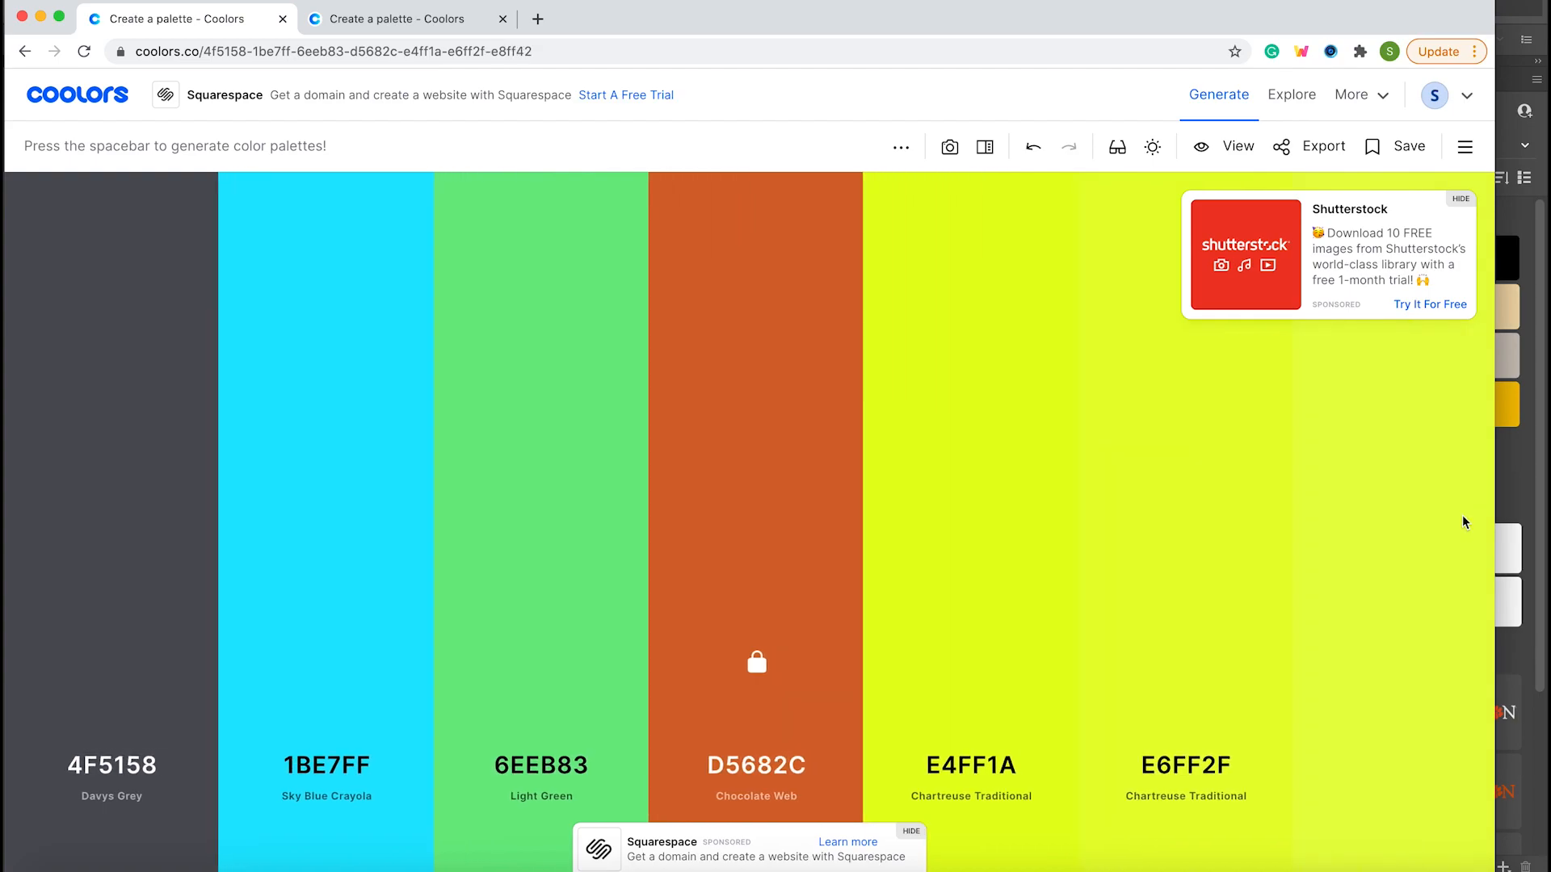
# Add one color between 6EEB83 and the orange D5682C, and another between 1BE7FF and 6EEB83.
pyautogui.moveTo(642, 525)
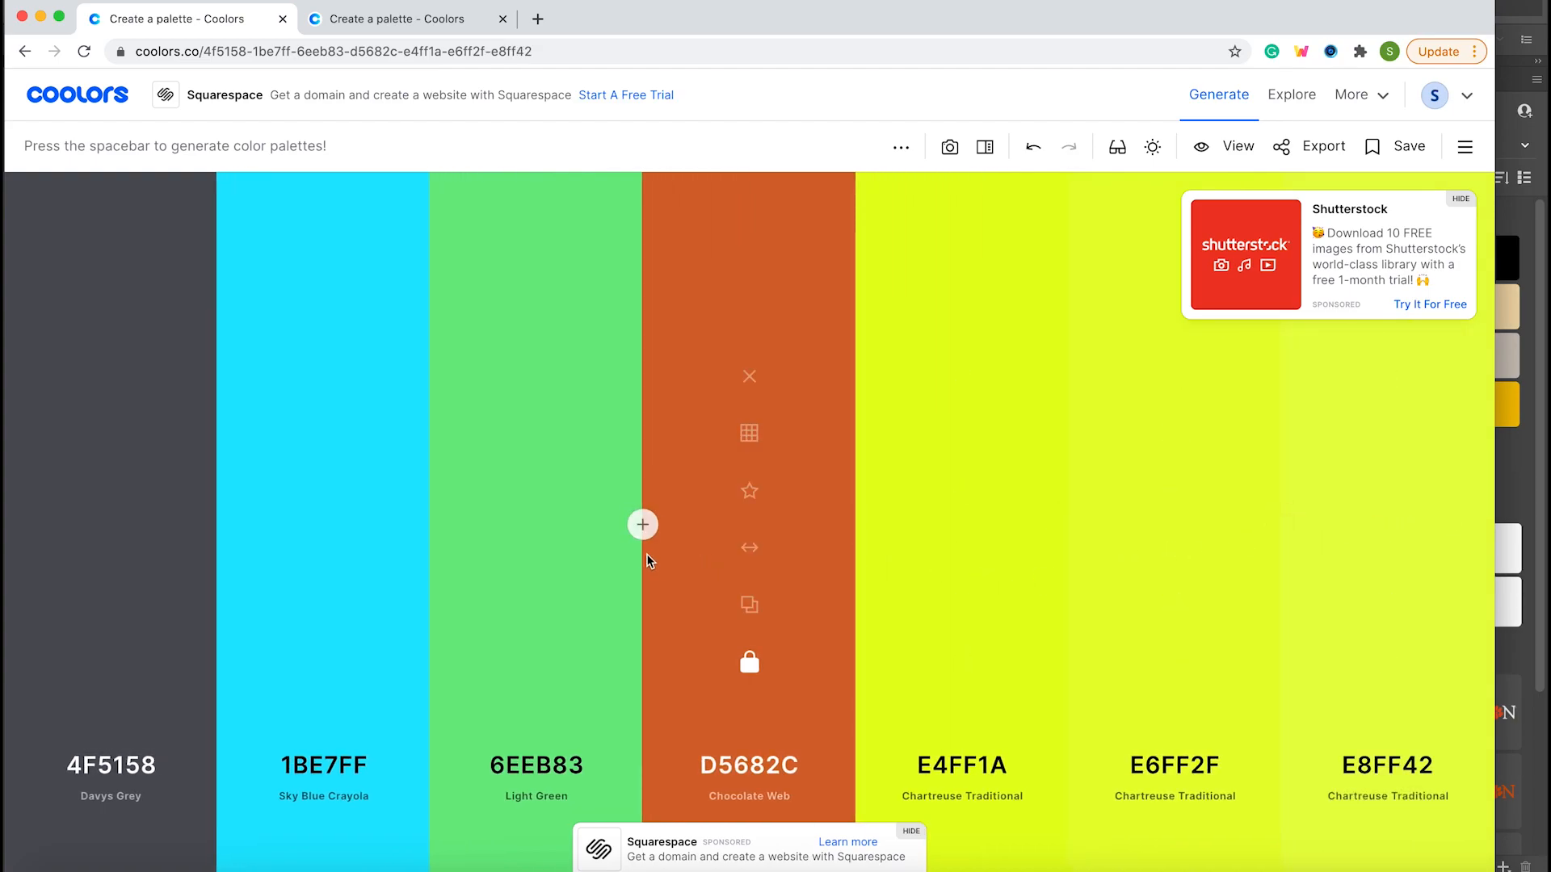
pyautogui.click(642, 525)
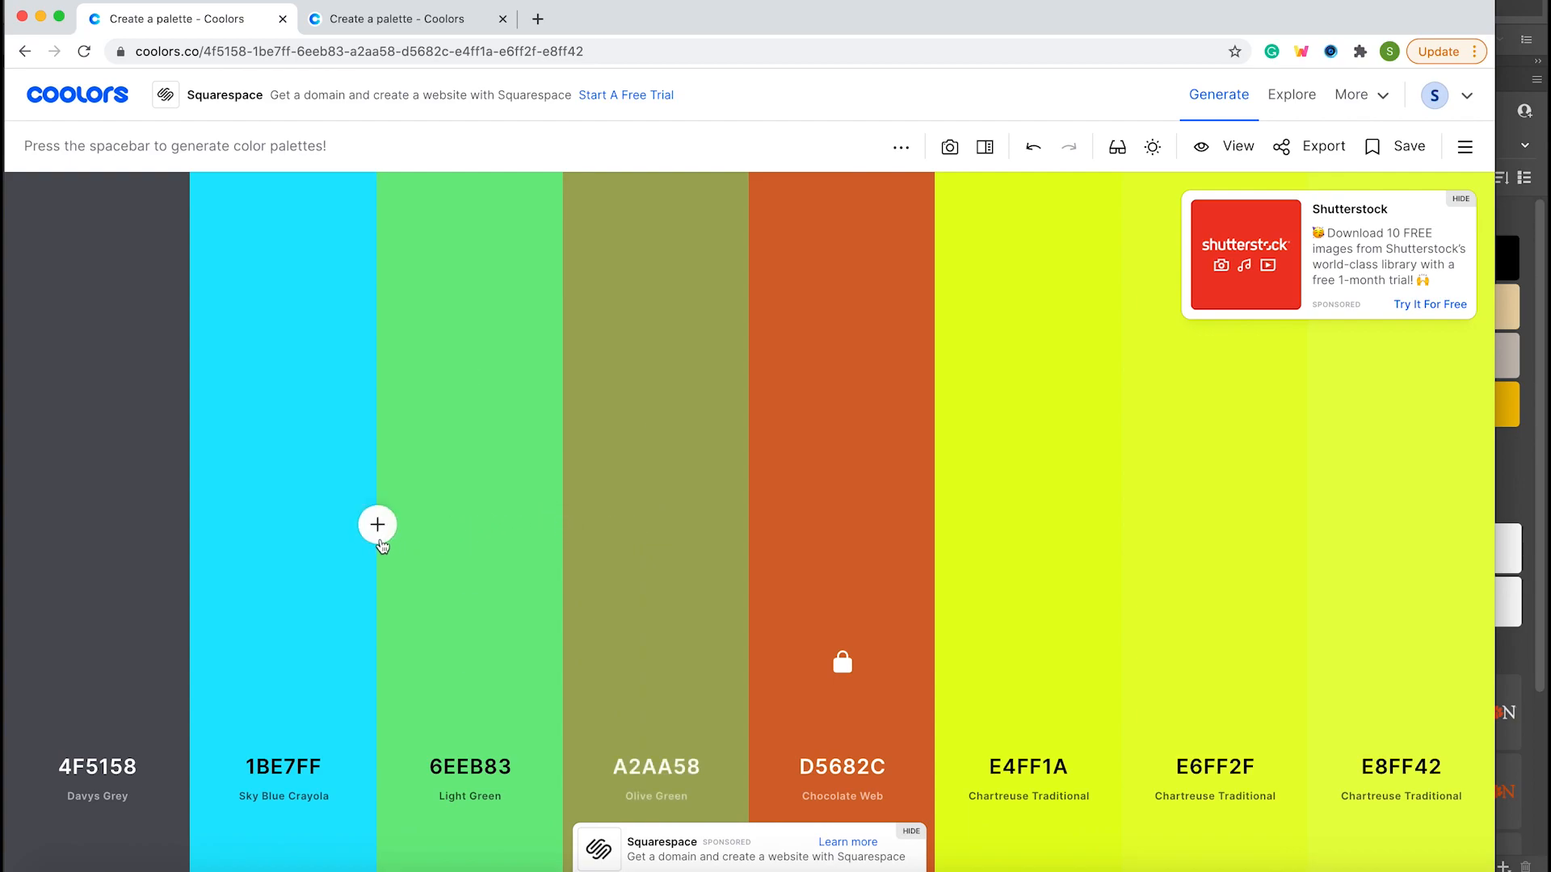
pyautogui.click(377, 526)
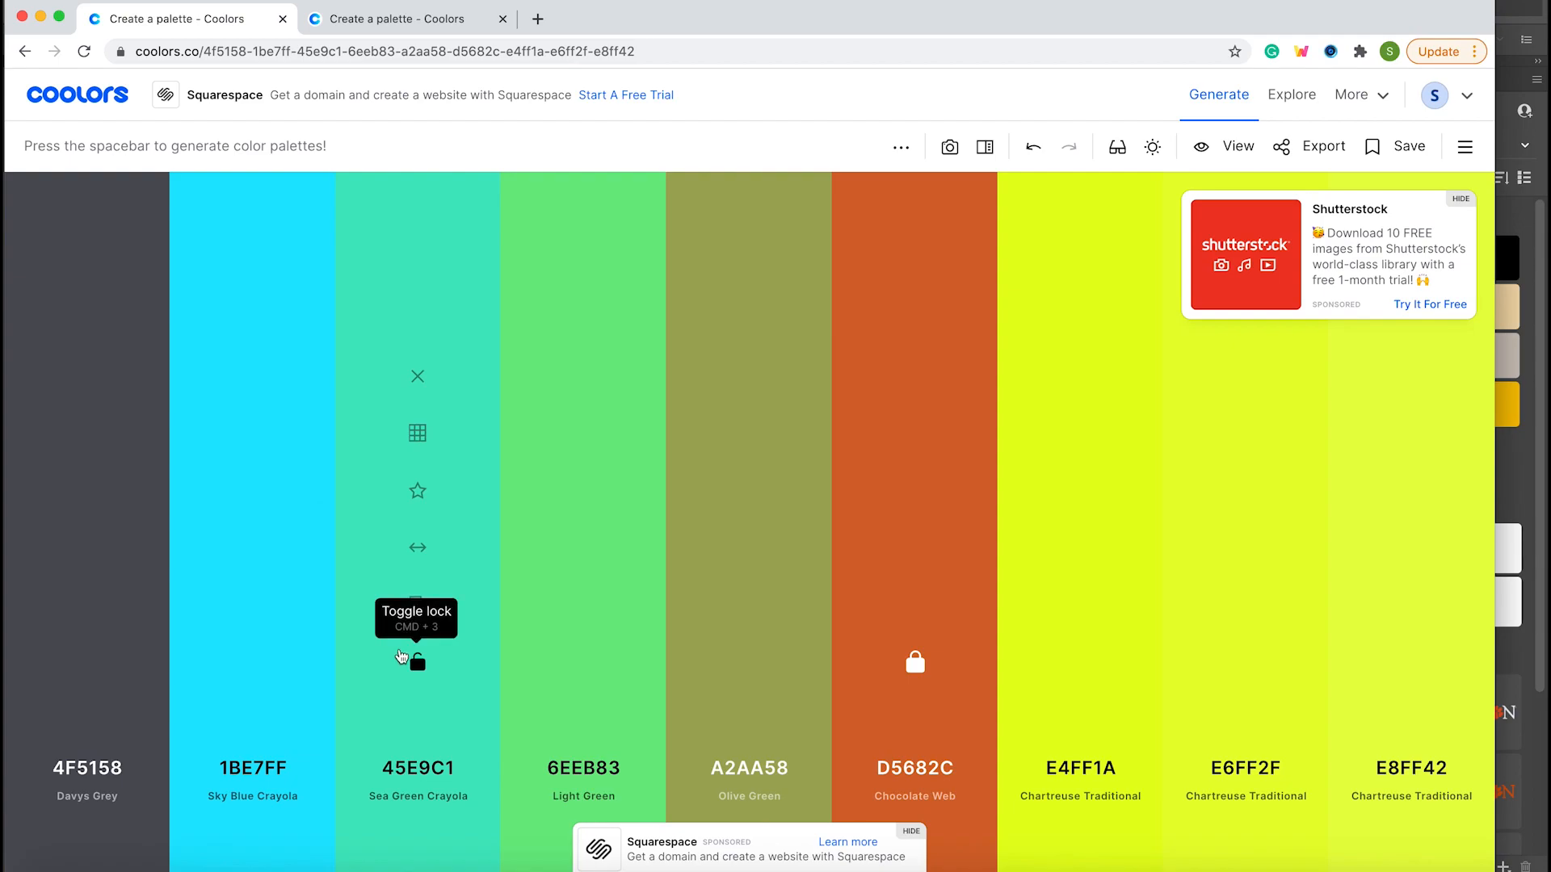
# Generate several new nine-color palettes in a row while keeping the orange D5682C locked.
pyautogui.press('space')
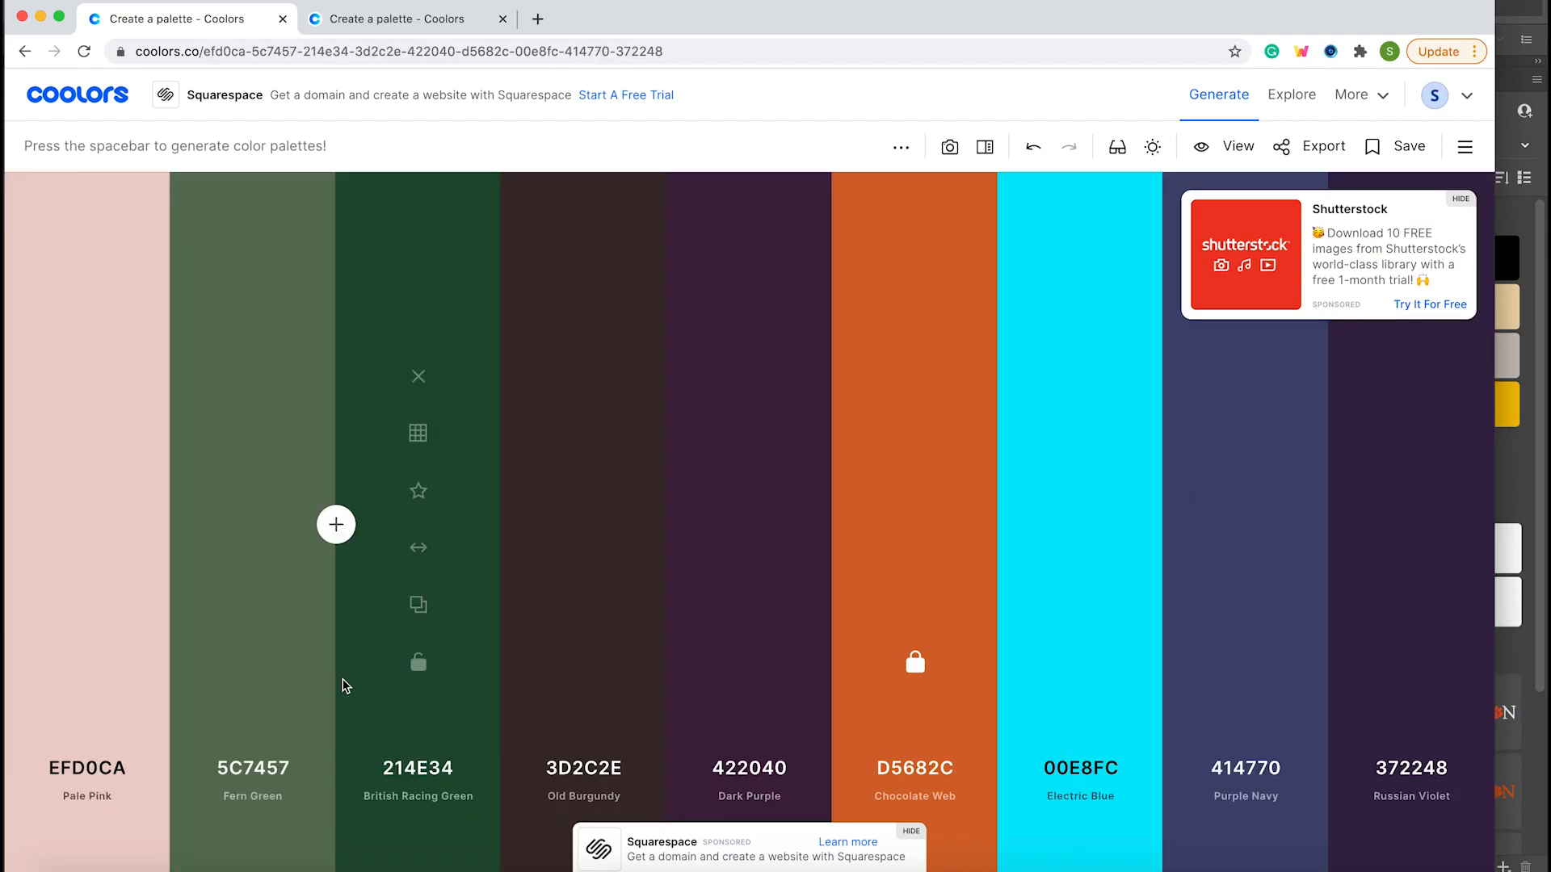
pyautogui.press('space')
pyautogui.press('space')
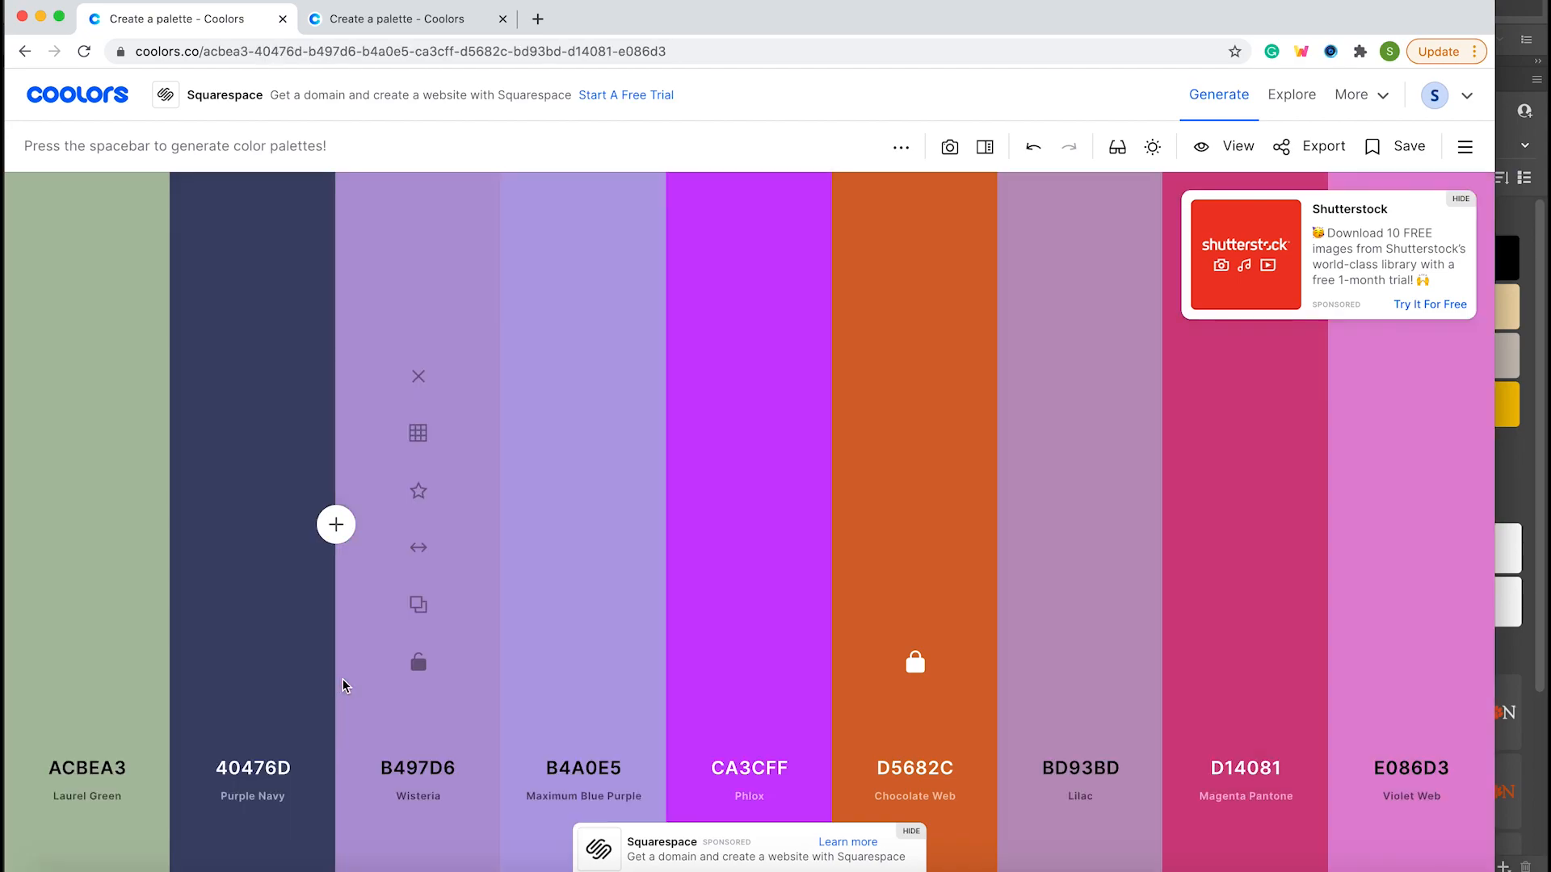
pyautogui.press('space')
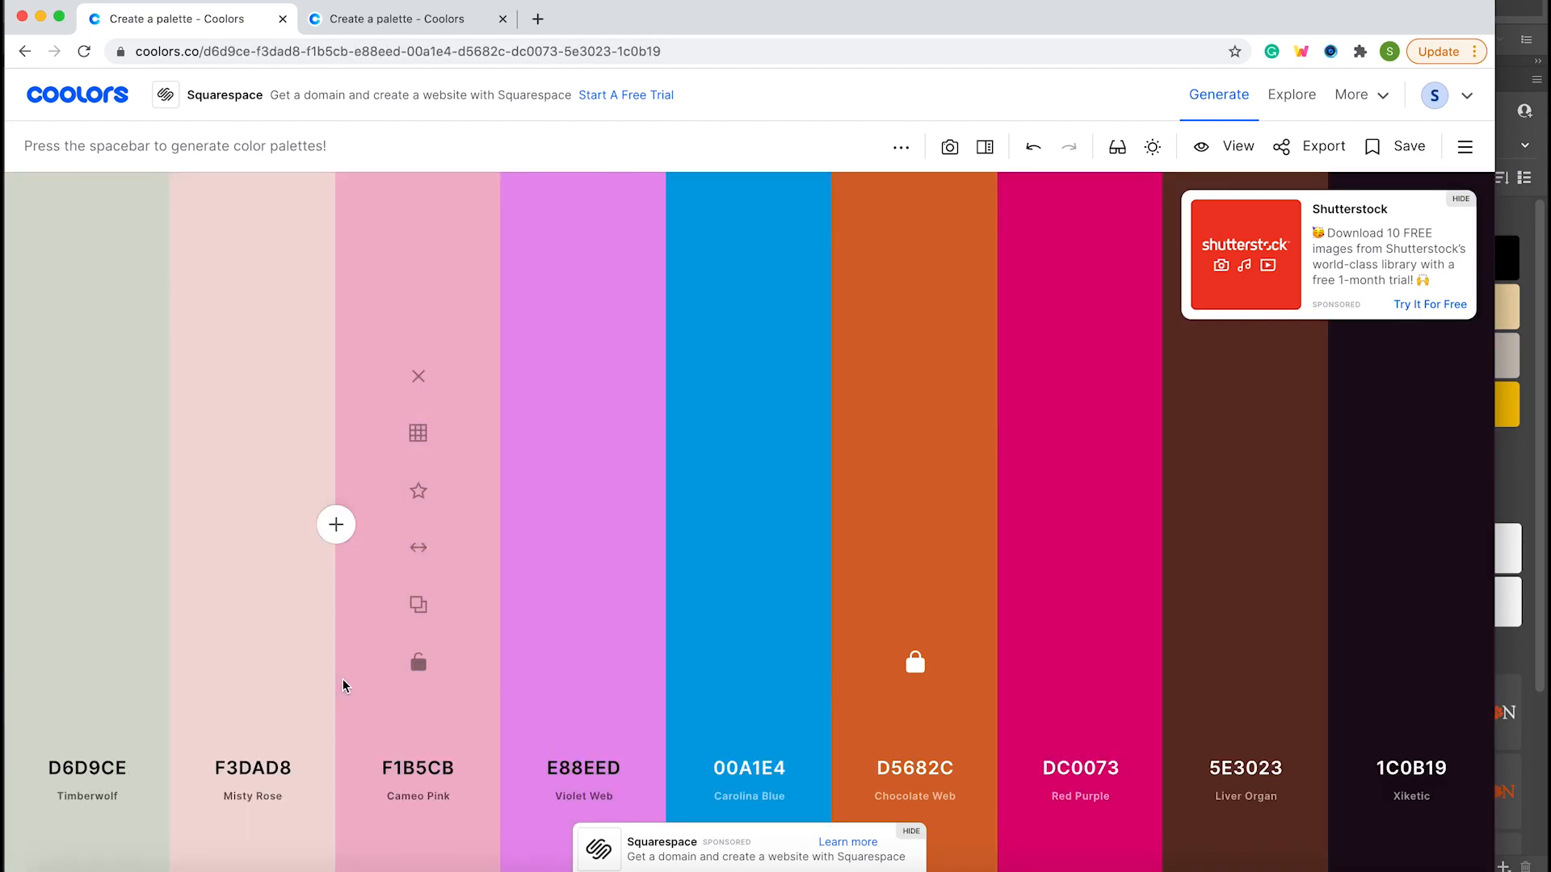
pyautogui.press('space')
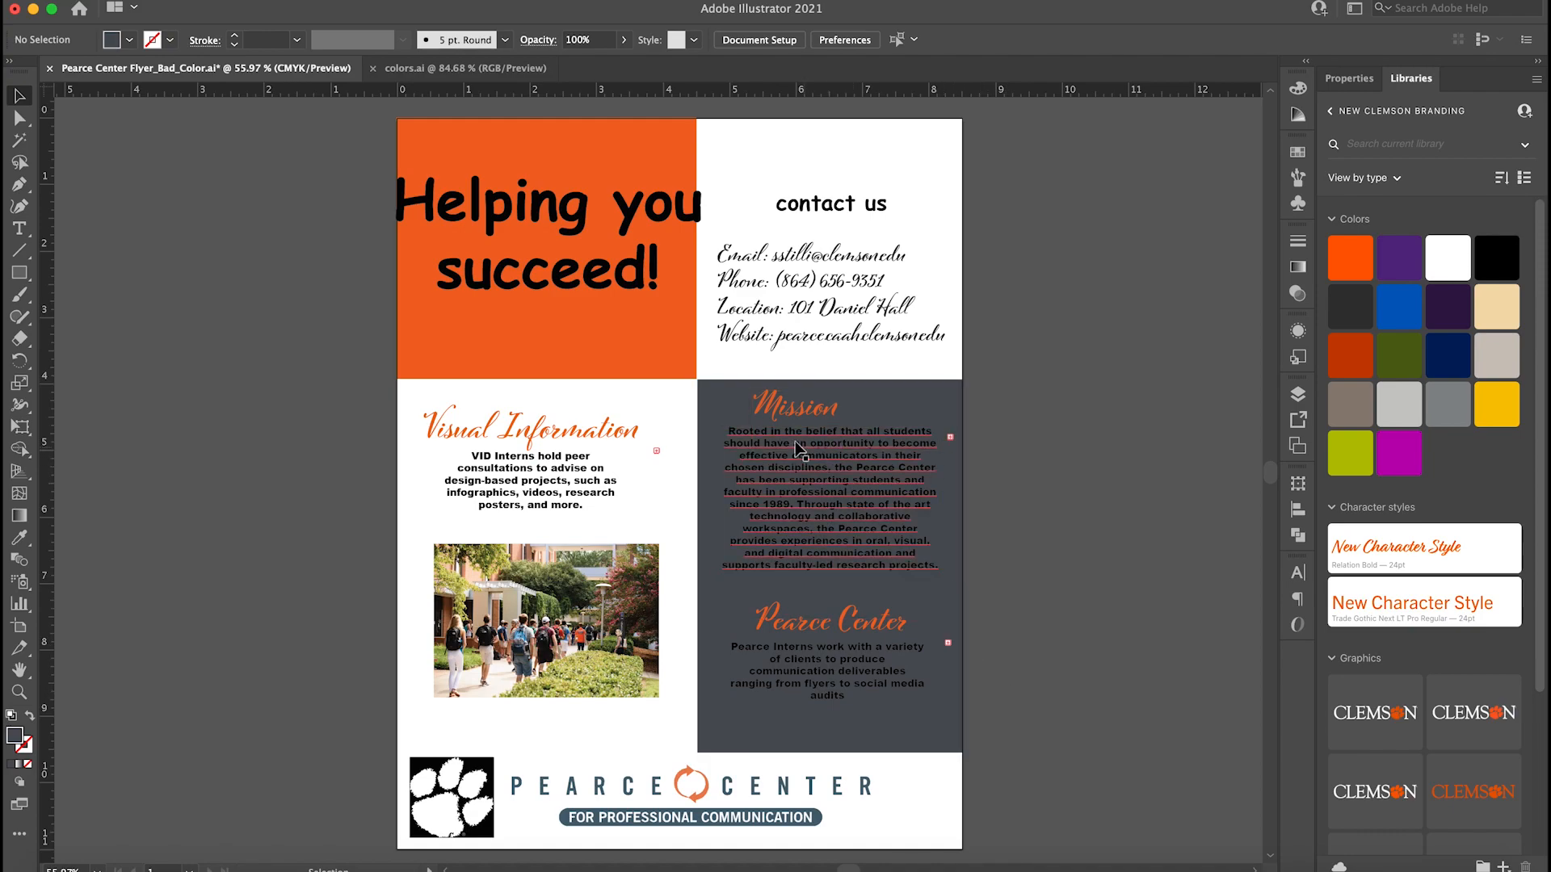
# Switch back to Adobe Illustrator and change the fill of the Mission and Pearce Center script headings to white.
pyautogui.click(776, 409)
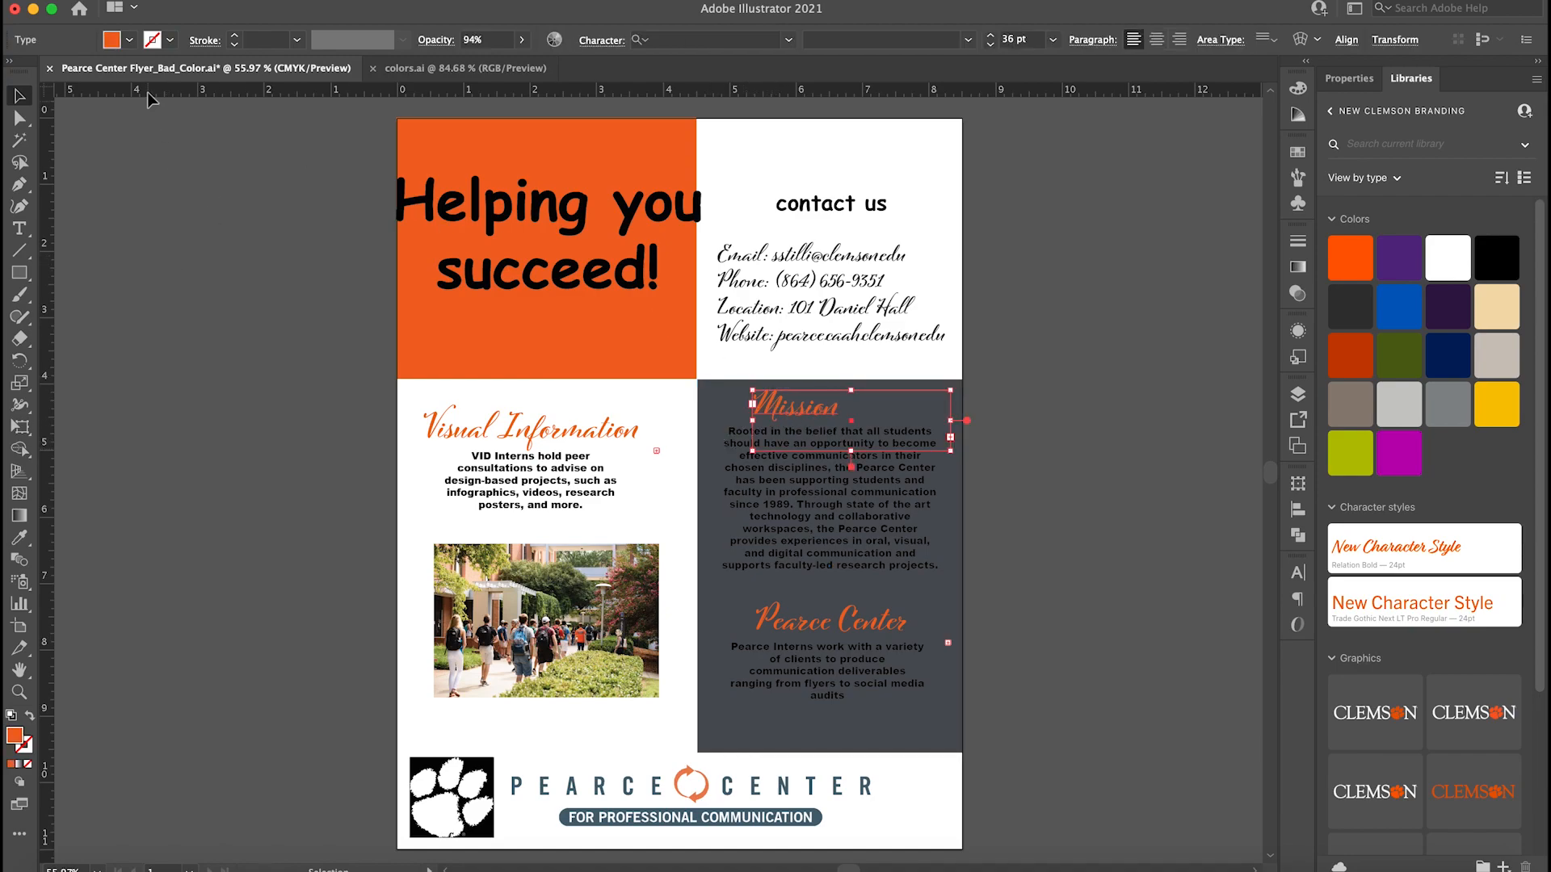
pyautogui.click(130, 39)
pyautogui.click(38, 74)
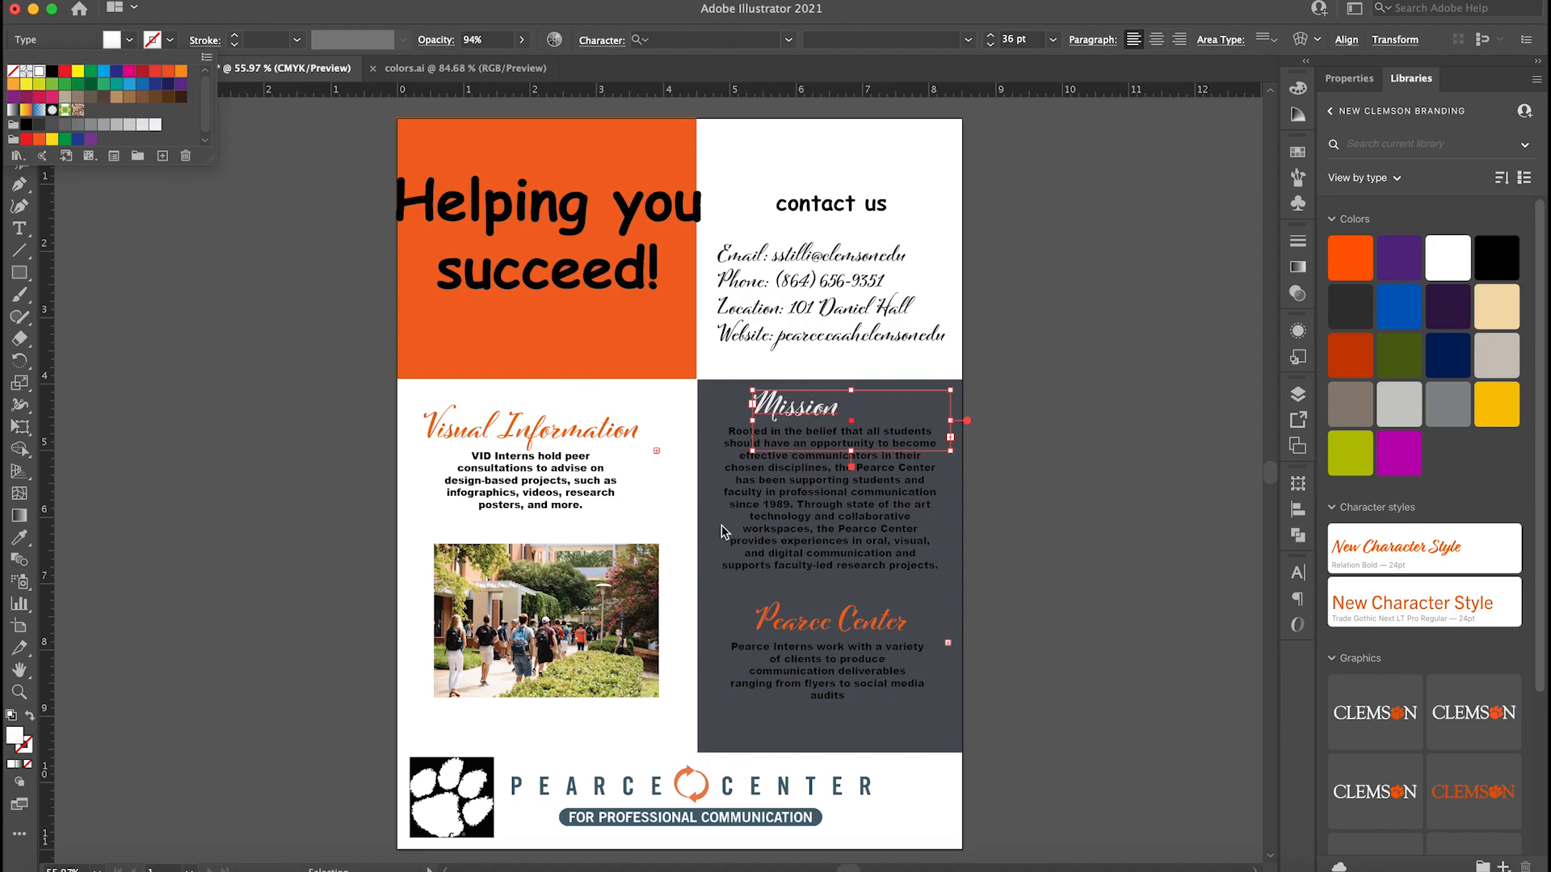
pyautogui.click(801, 630)
pyautogui.click(810, 629)
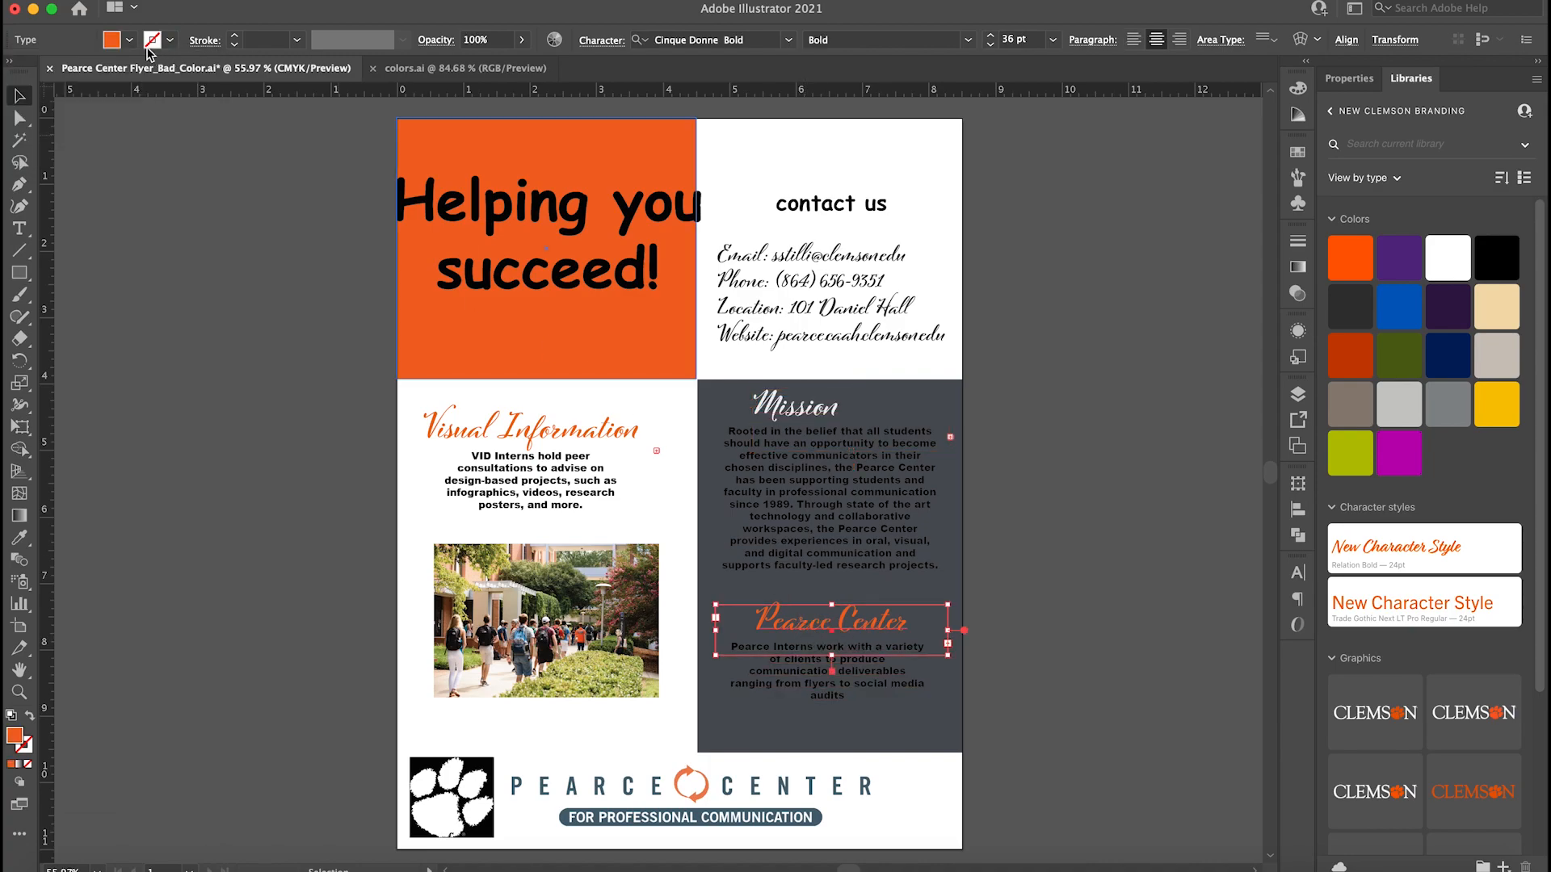
pyautogui.click(130, 40)
pyautogui.click(38, 73)
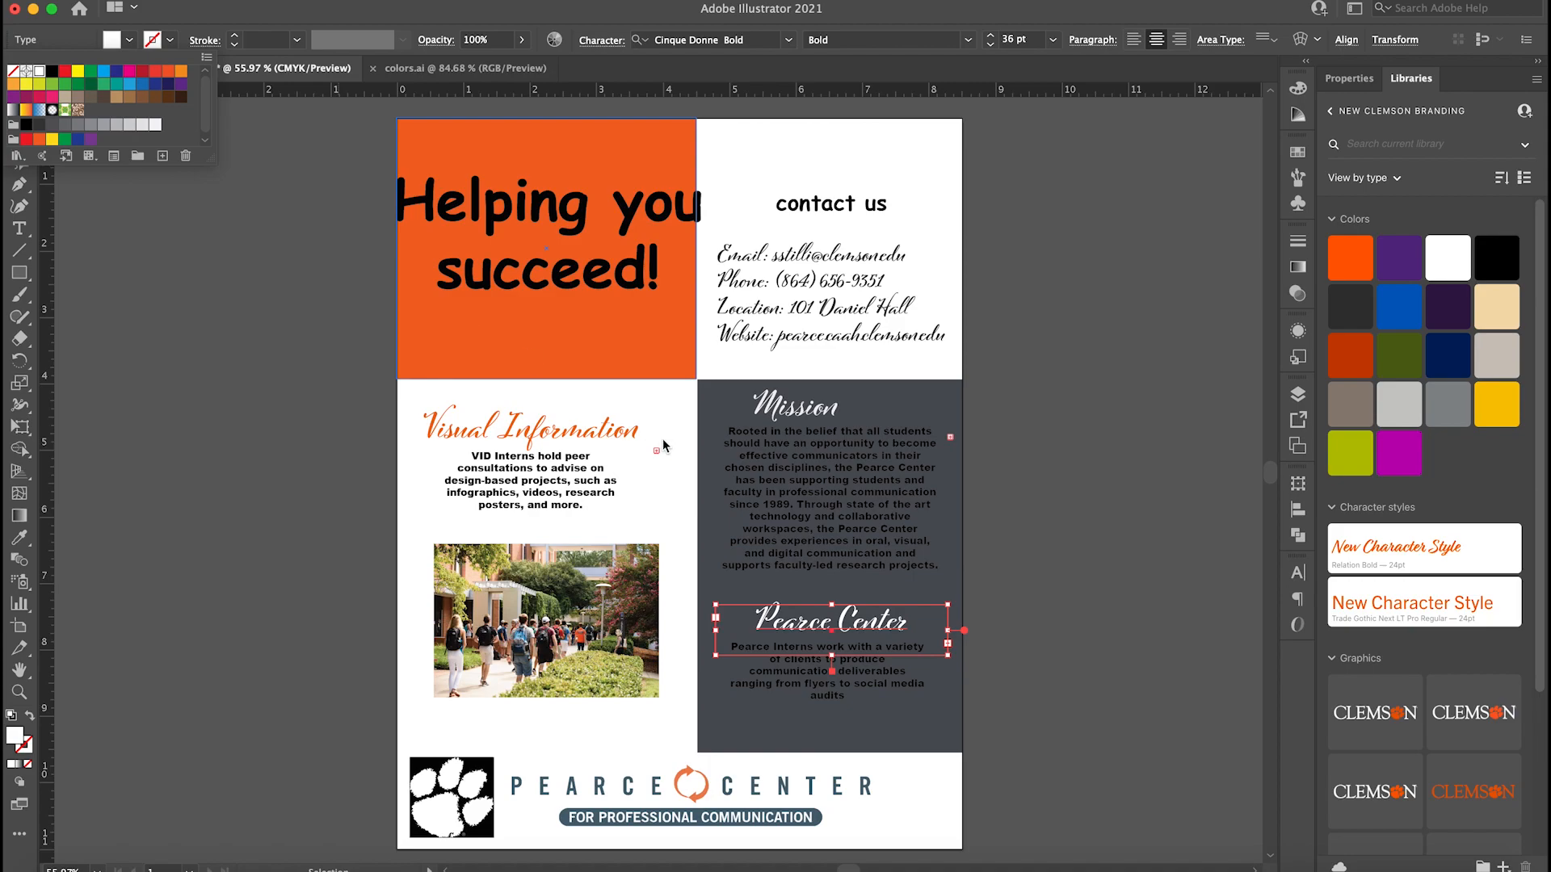
# Change the fill of the body paragraphs under Mission and Pearce Center to white, and clear the selection.
pyautogui.click(803, 521)
pyautogui.click(803, 521)
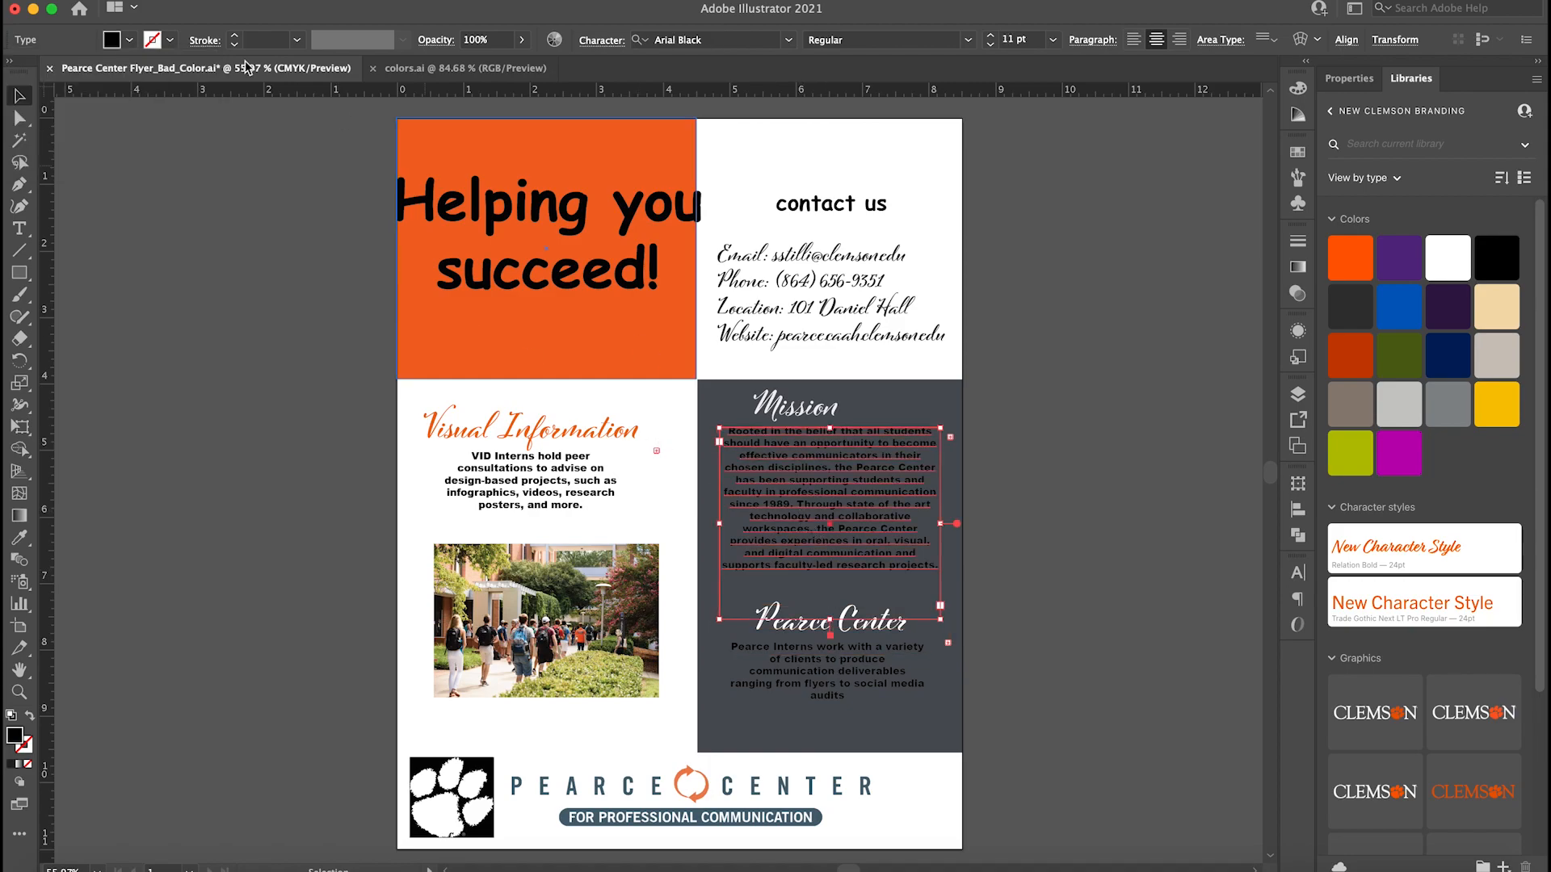
pyautogui.click(130, 40)
pyautogui.click(39, 71)
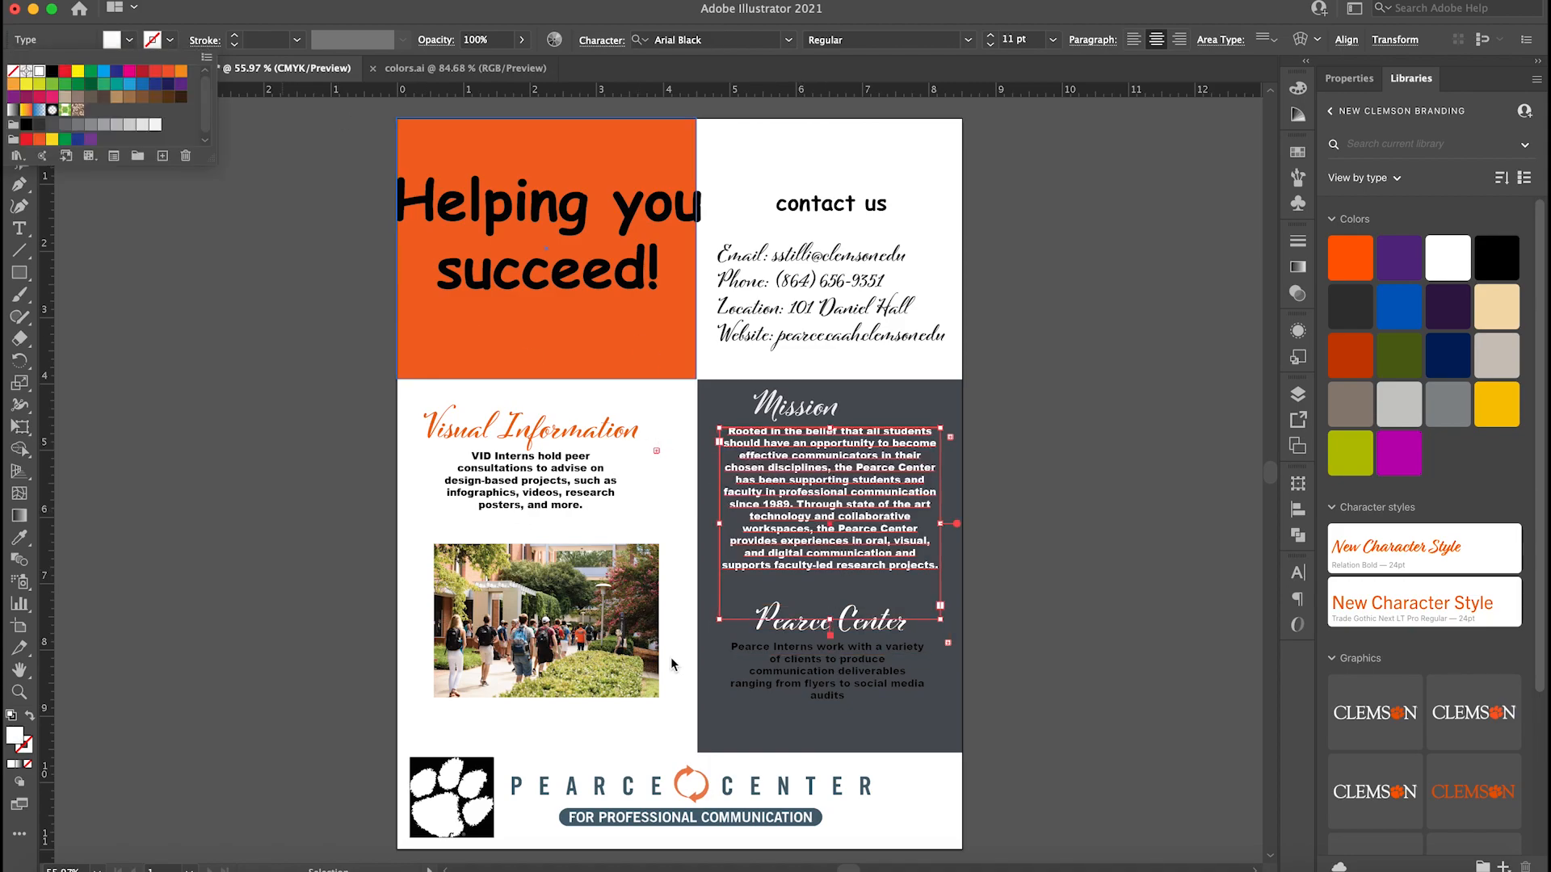
pyautogui.click(771, 669)
pyautogui.click(772, 668)
pyautogui.click(129, 40)
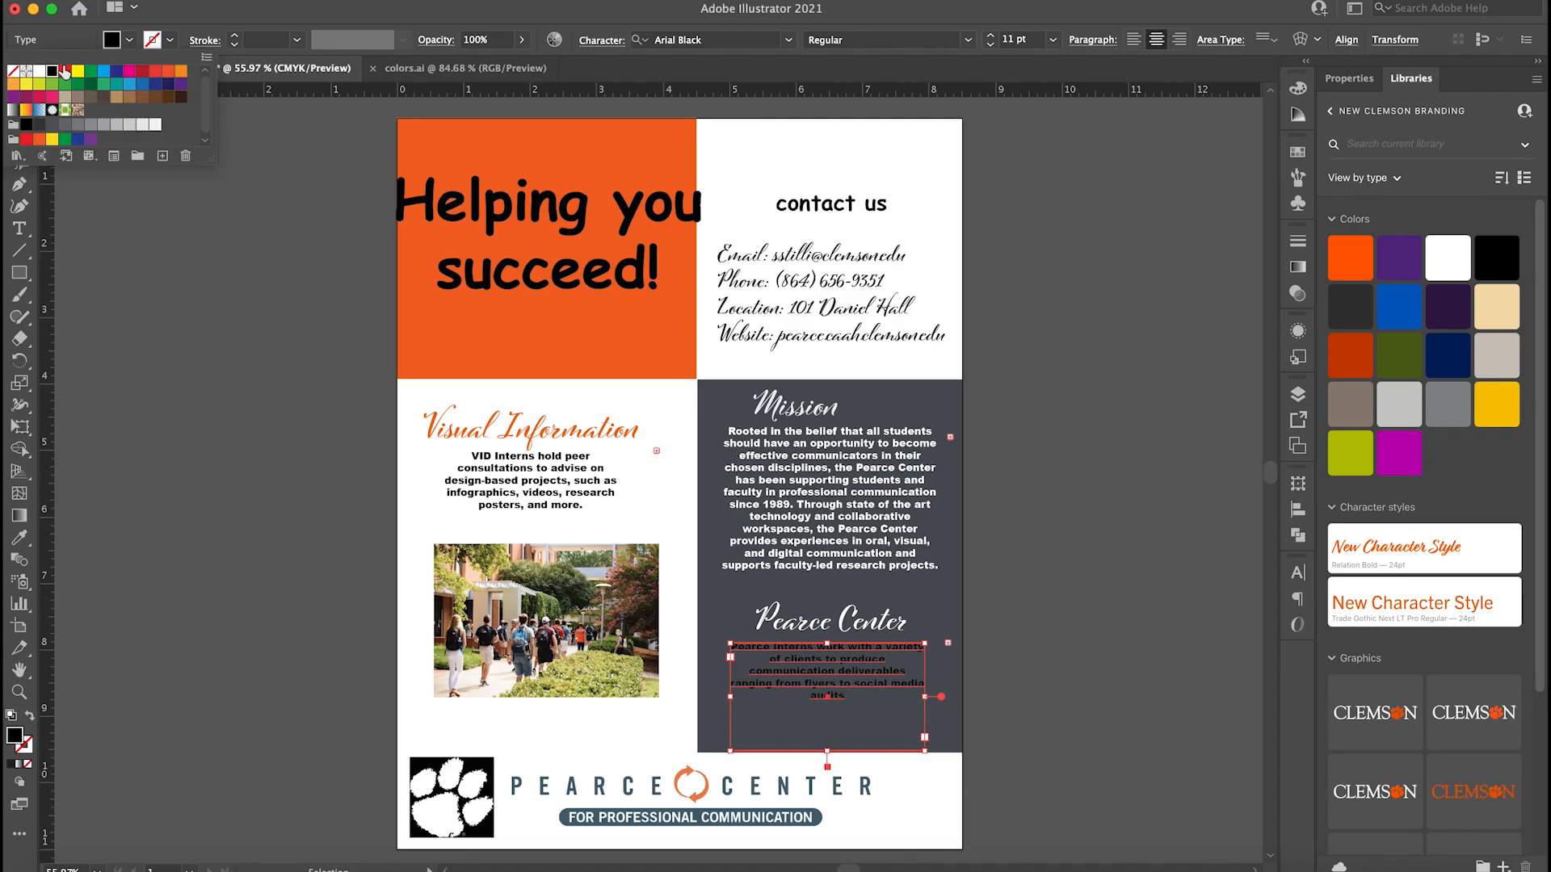
pyautogui.click(39, 72)
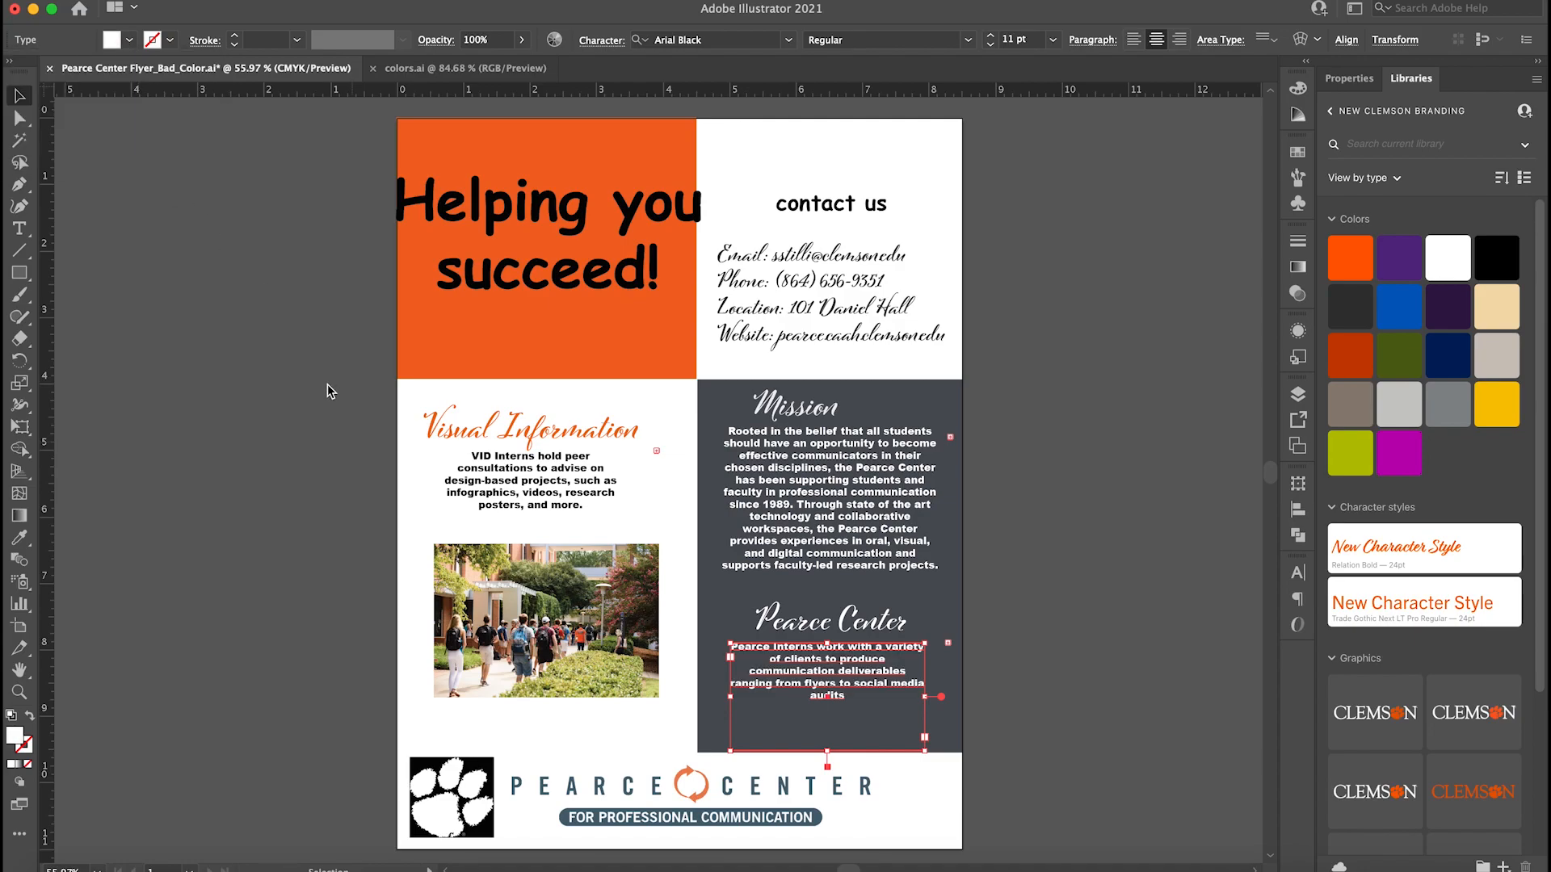
pyautogui.click(1050, 574)
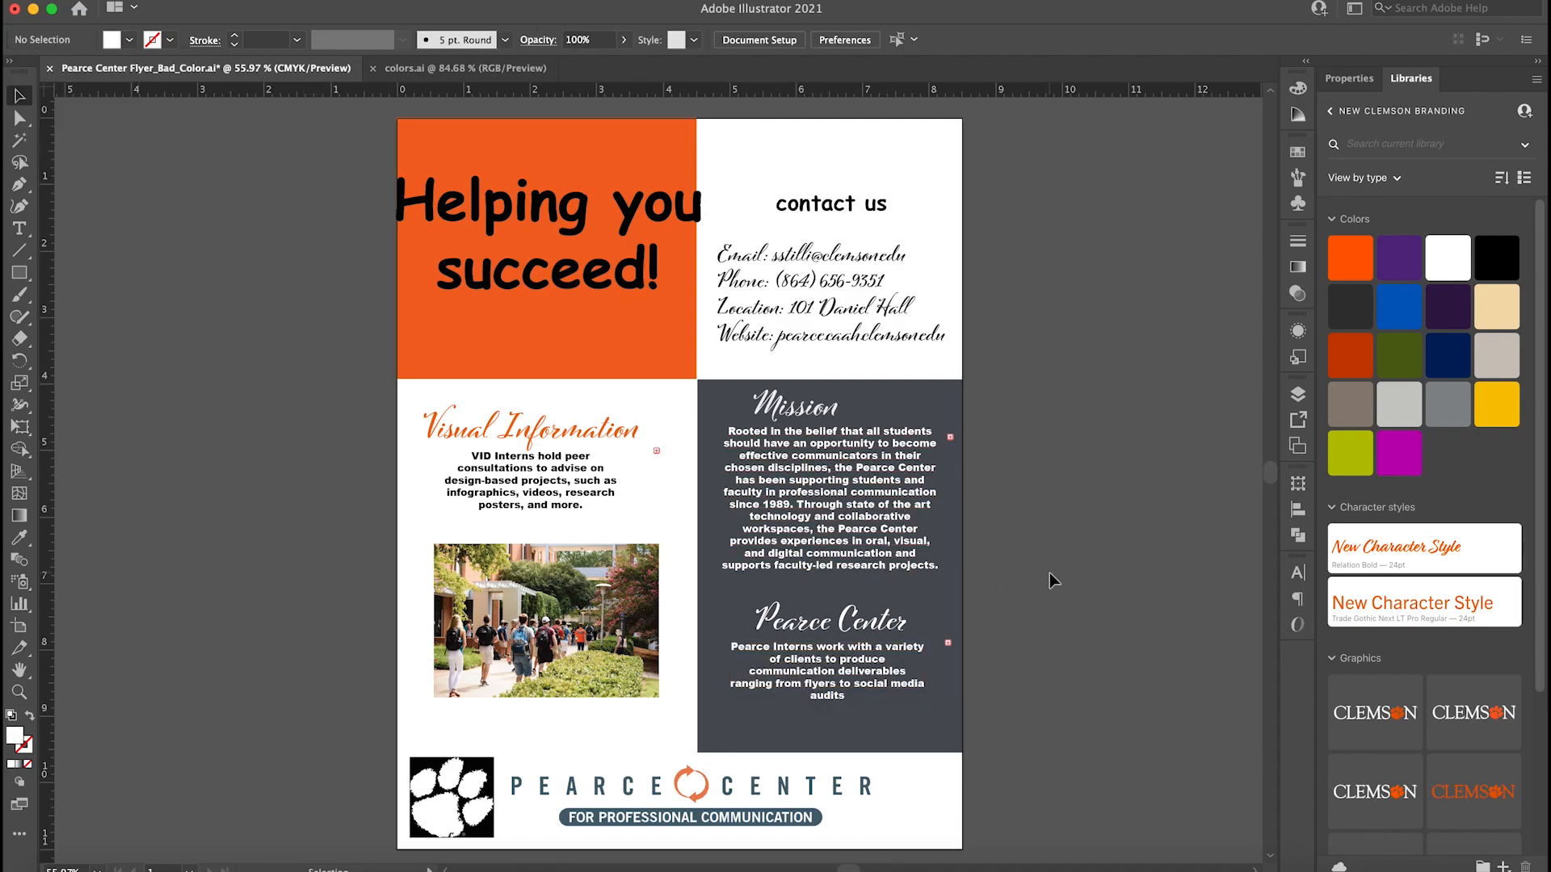